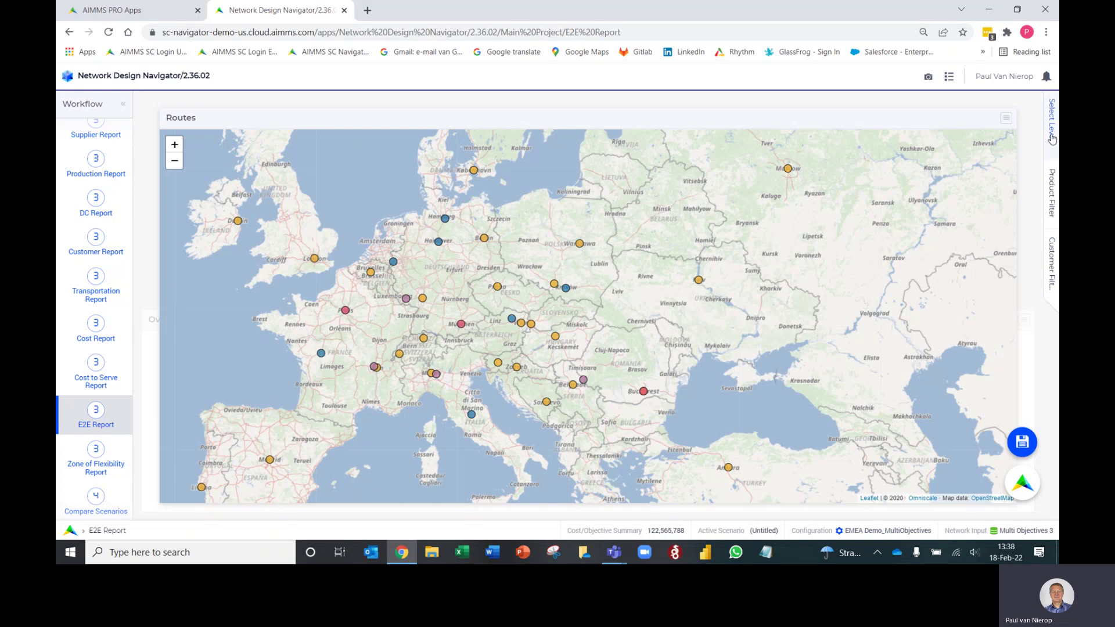
Step: Keep the route view level set to Customer
left_click(1052, 137)
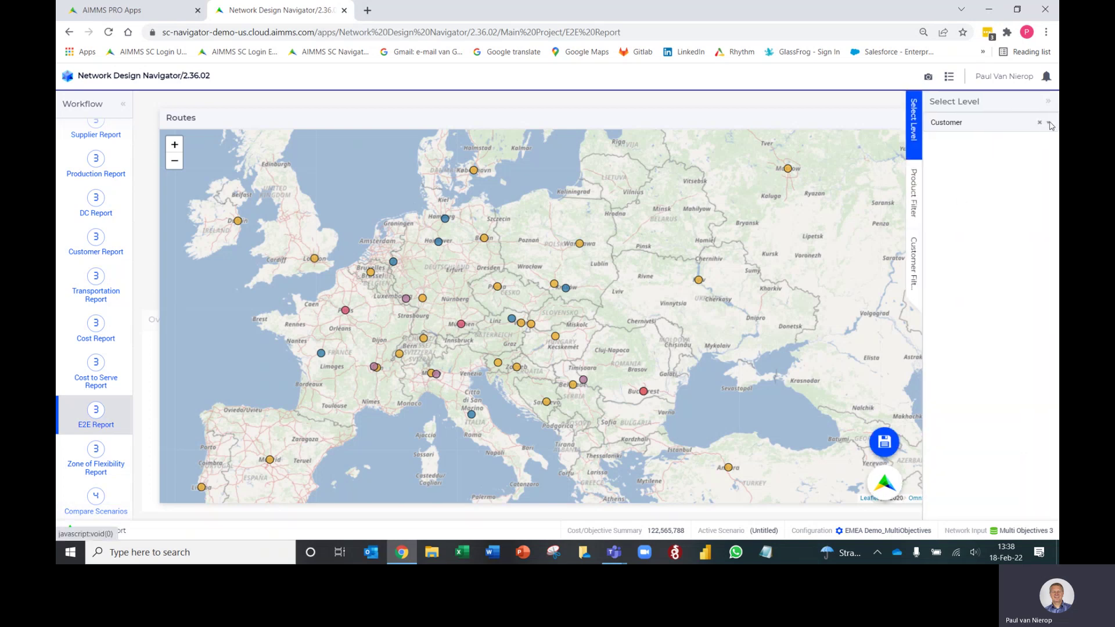
left_click(1051, 126)
left_click(954, 224)
Step: Filter the route view to the Amsterdam customer only
left_click(914, 279)
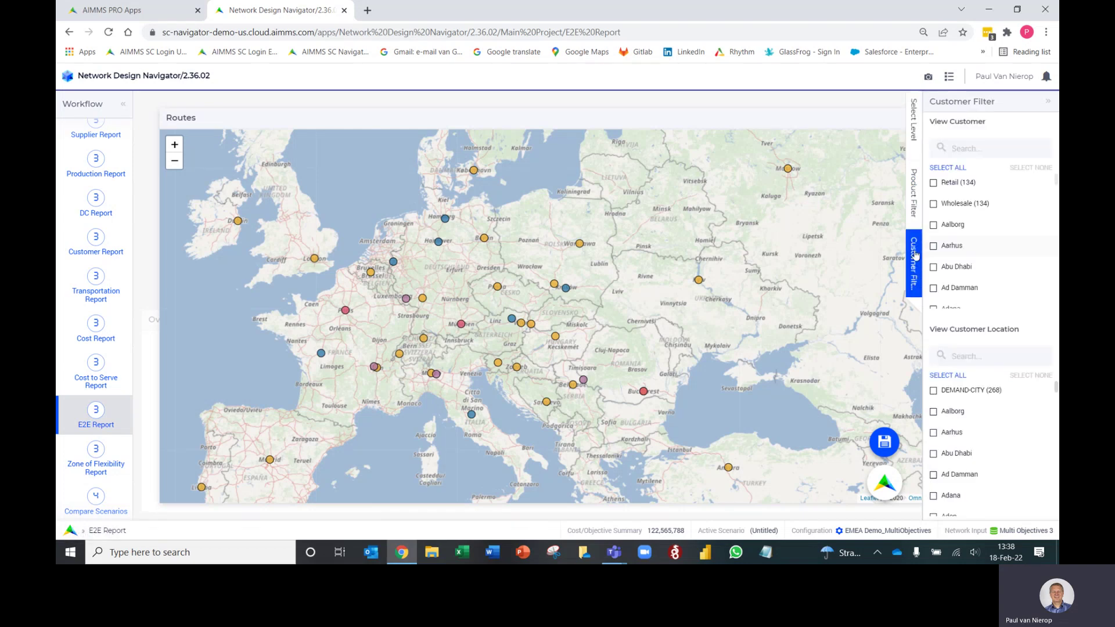
scroll(990, 247, "down", 5)
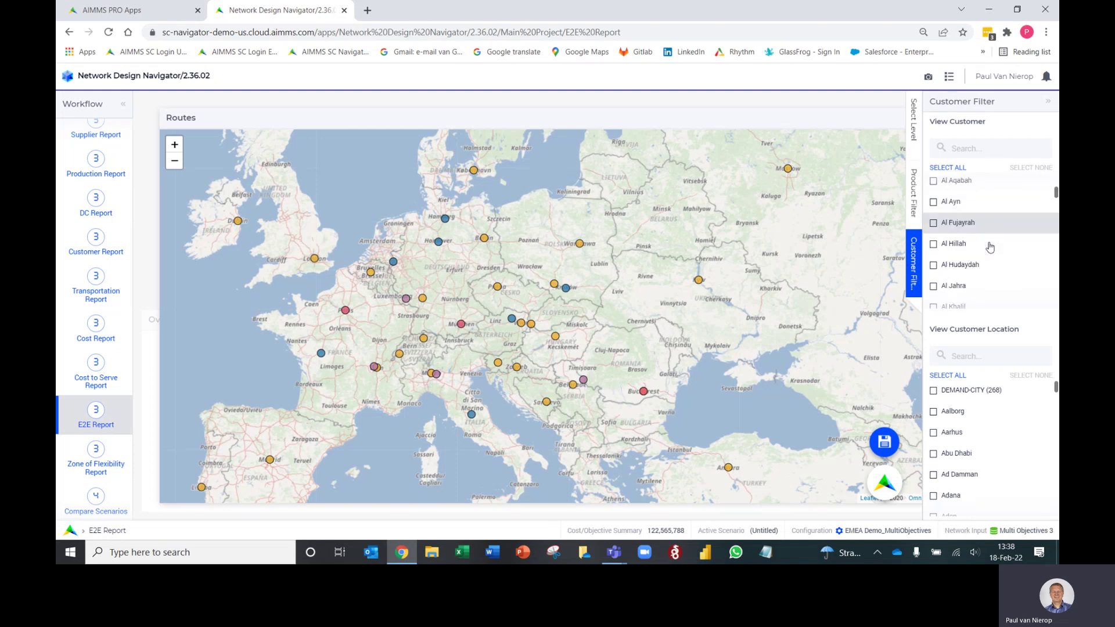
scroll(990, 247, "down", 1)
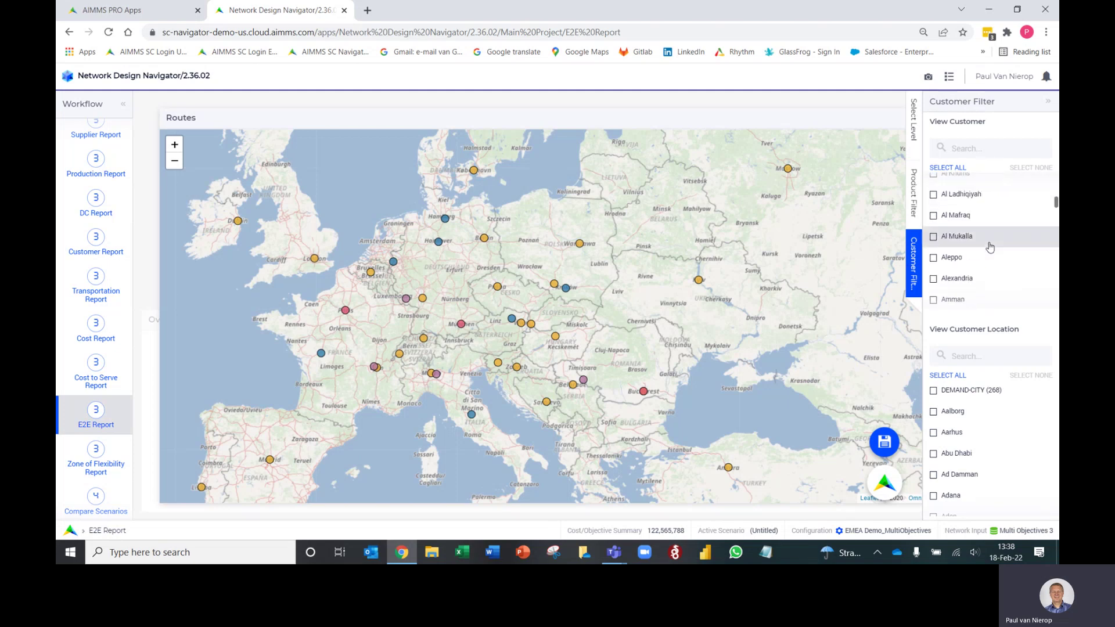
scroll(952, 255, "down", 1)
left_click(934, 261)
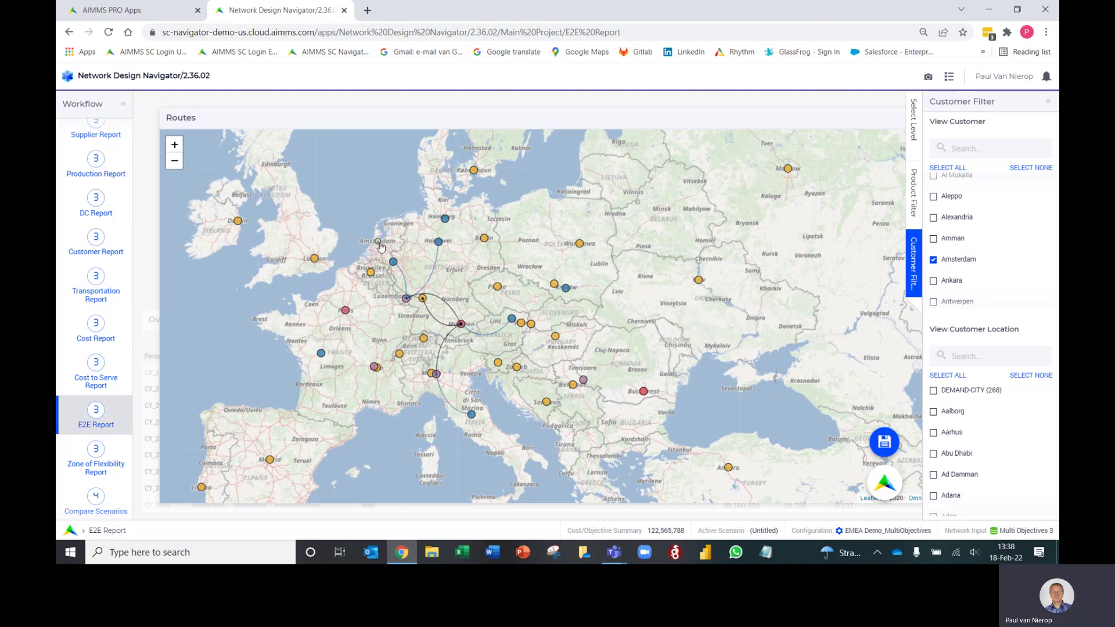
Step: Inspect Amsterdam's marker, route nodes and demand on the map, then reopen the Customer level setting
mouse_move(380, 246)
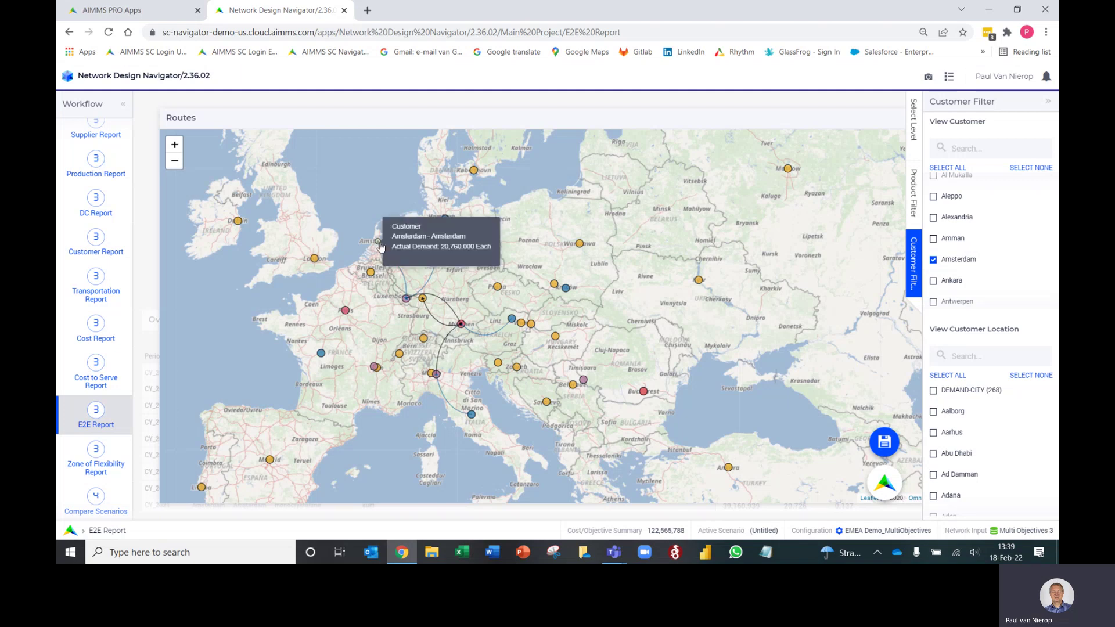
scroll(381, 246, "up", 1)
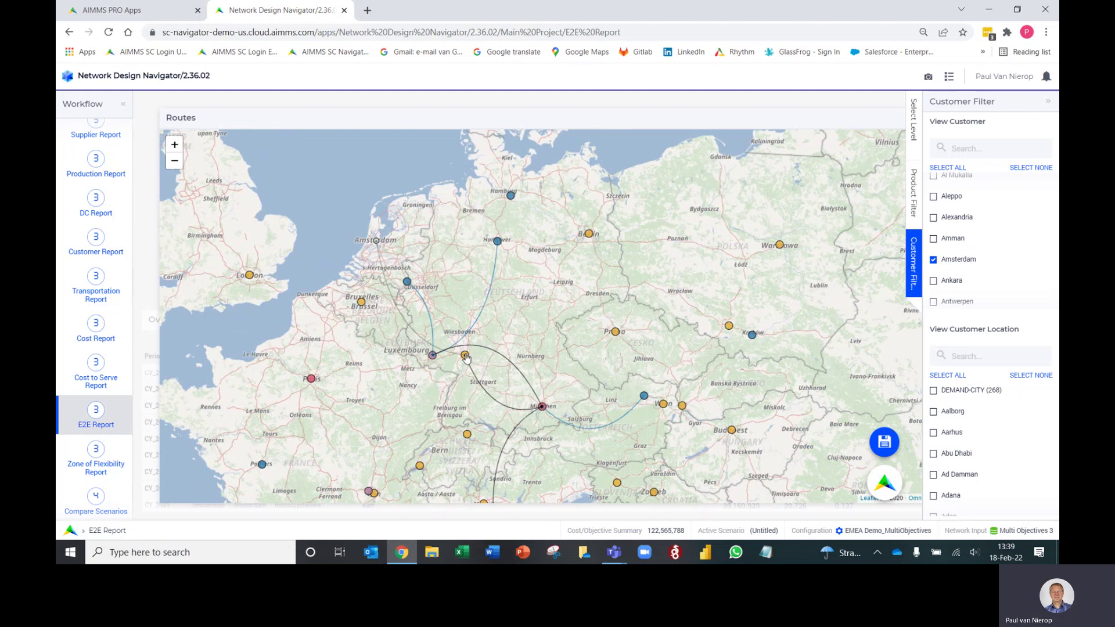
mouse_move(466, 358)
mouse_move(540, 412)
scroll(556, 348, "down", 1)
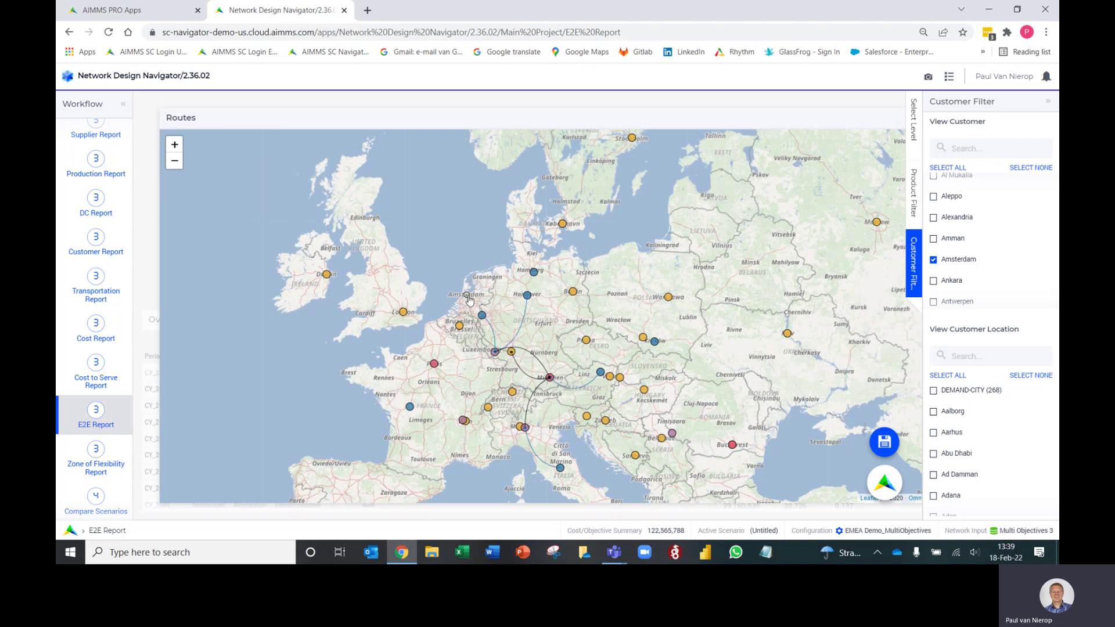
mouse_move(468, 298)
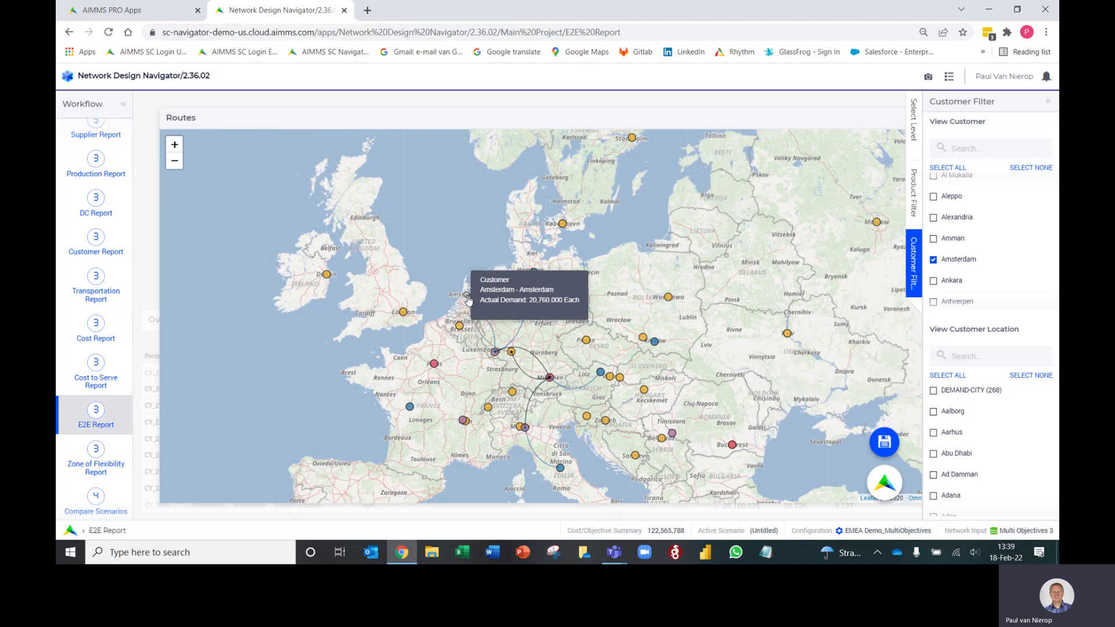
scroll(998, 239, "down", 5)
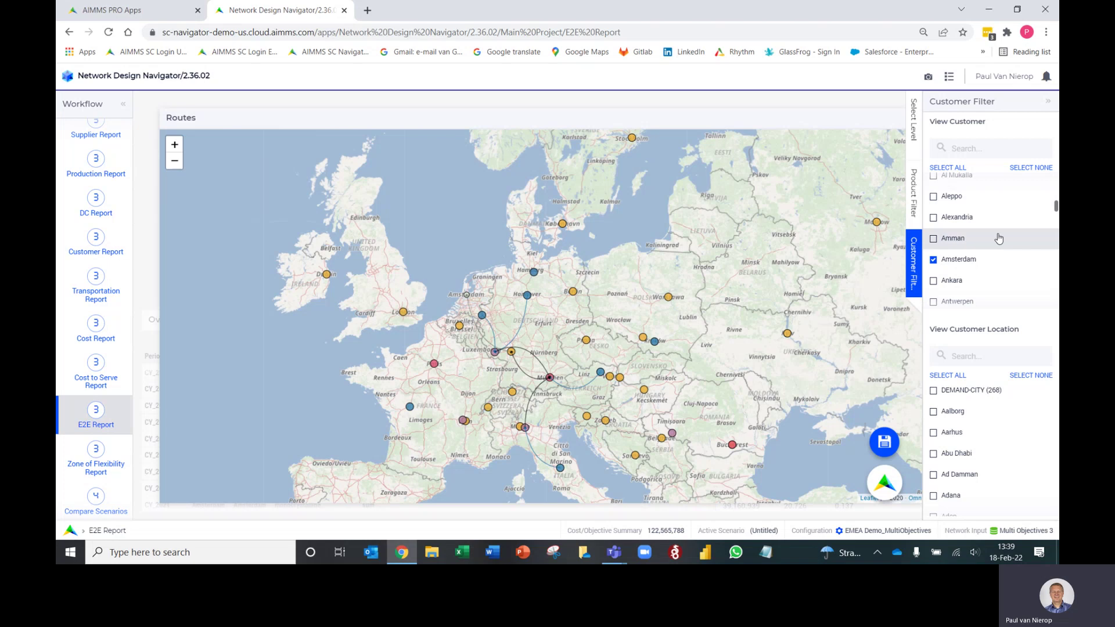
scroll(998, 240, "up", 4)
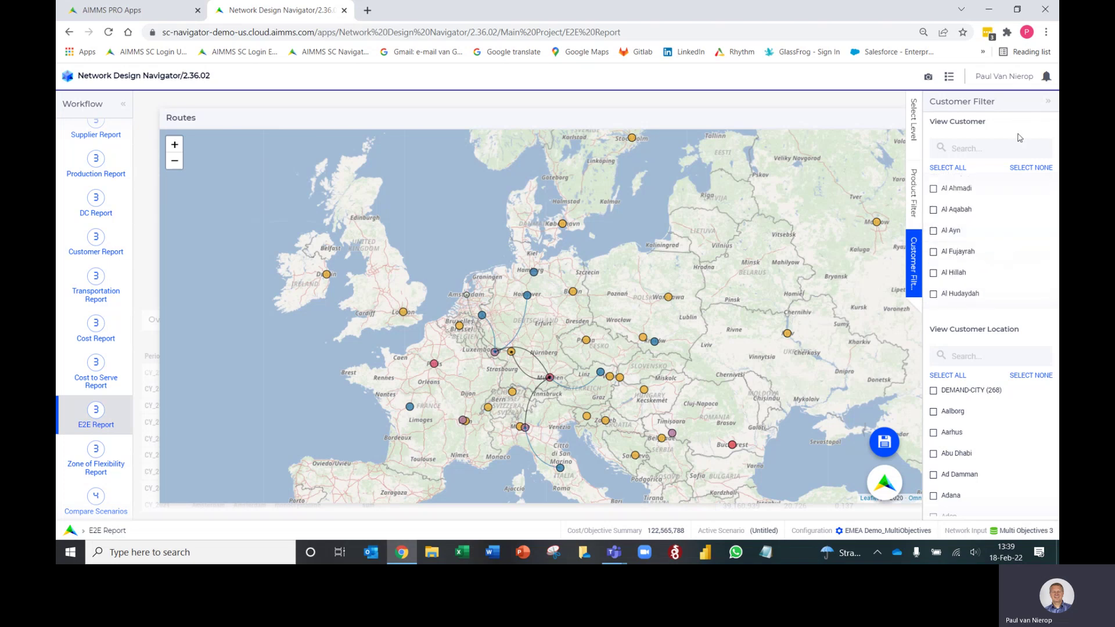
left_click(915, 136)
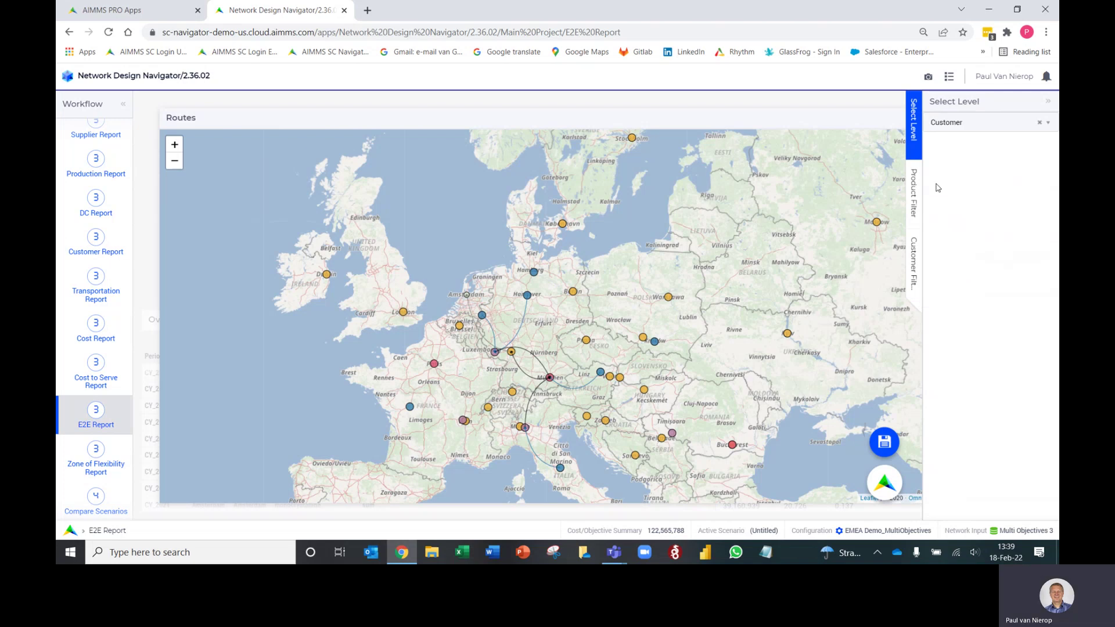
Step: Change the route level from Customer to DC and bring up the View DCs filter list
left_click(1048, 124)
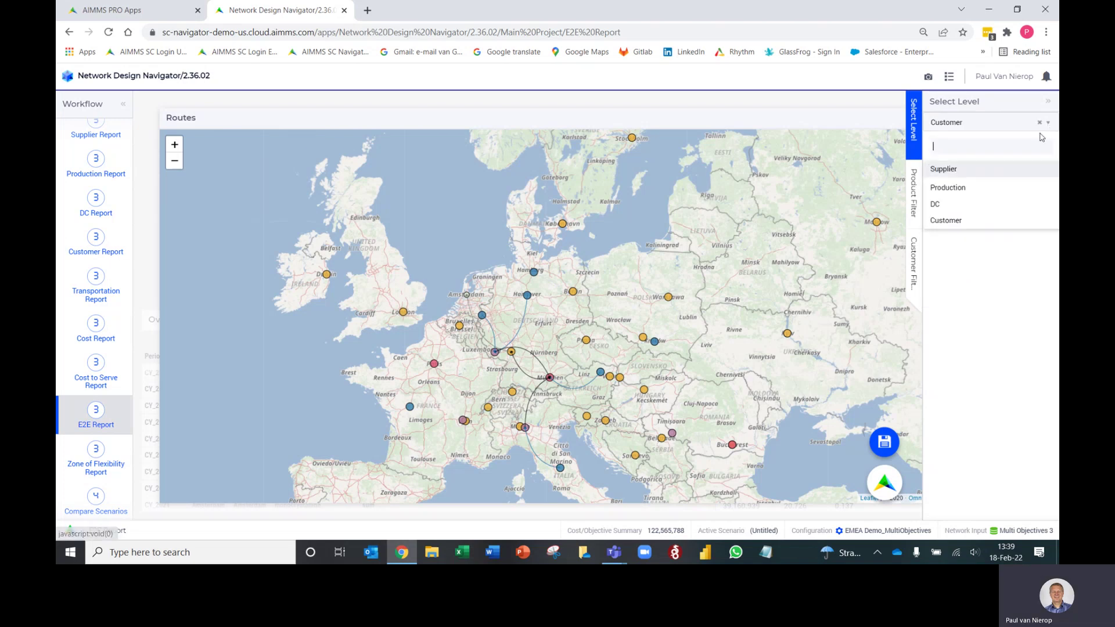
left_click(960, 207)
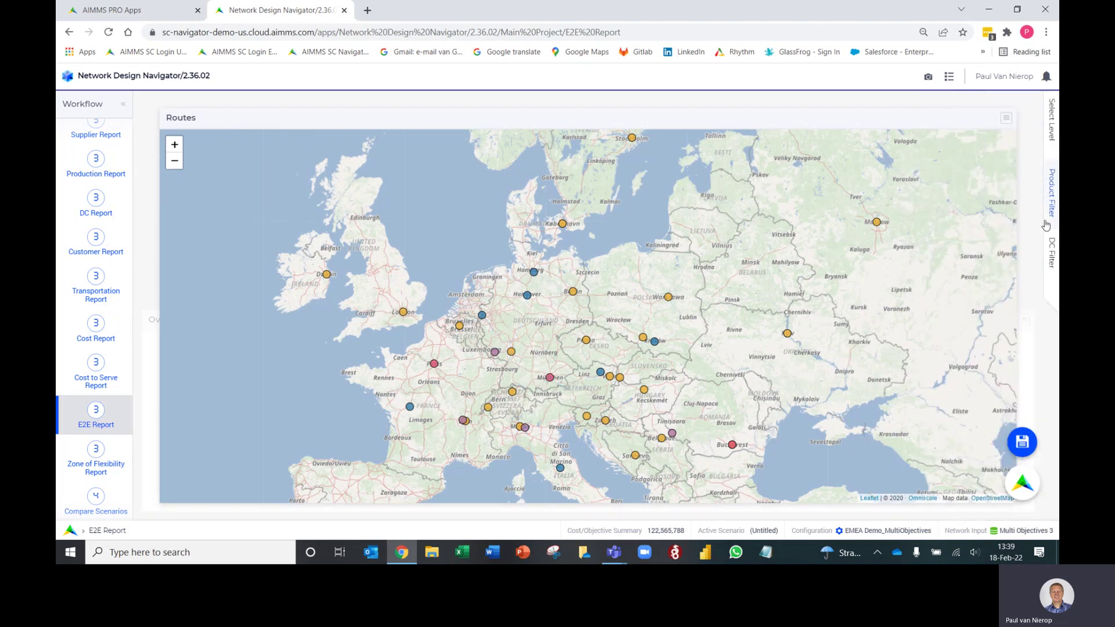
left_click(1053, 265)
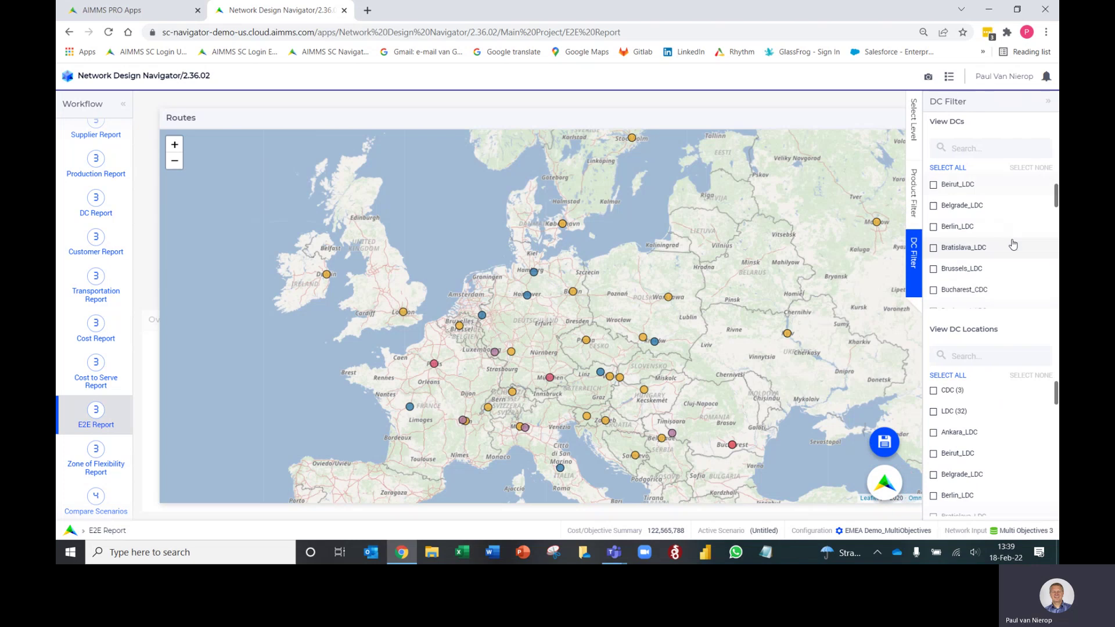
scroll(1013, 244, "down", 3)
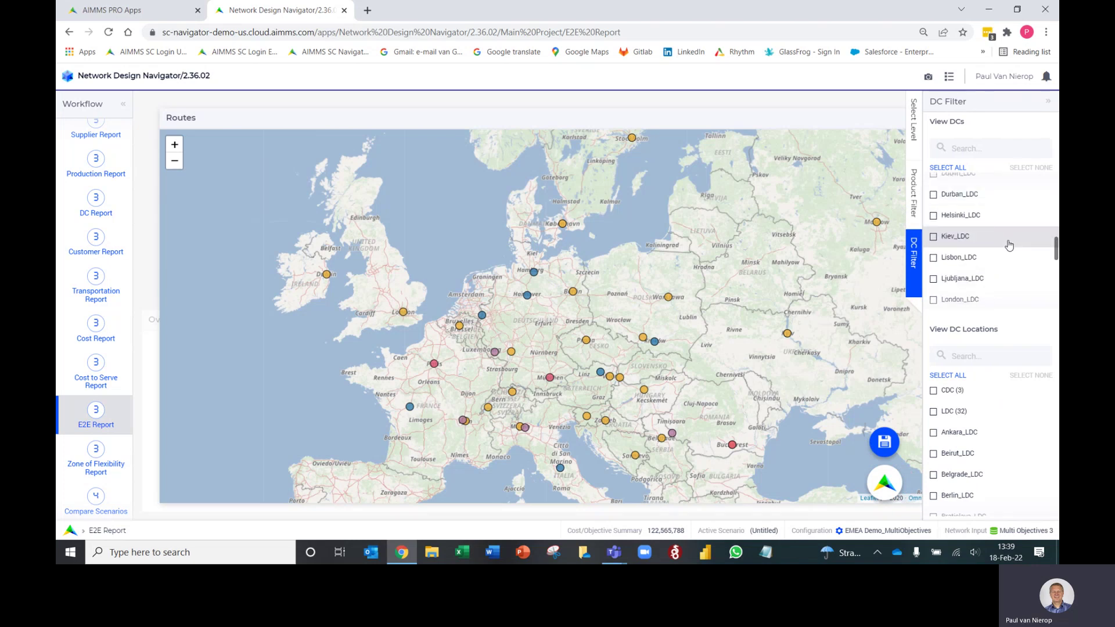
scroll(1009, 245, "down", 3)
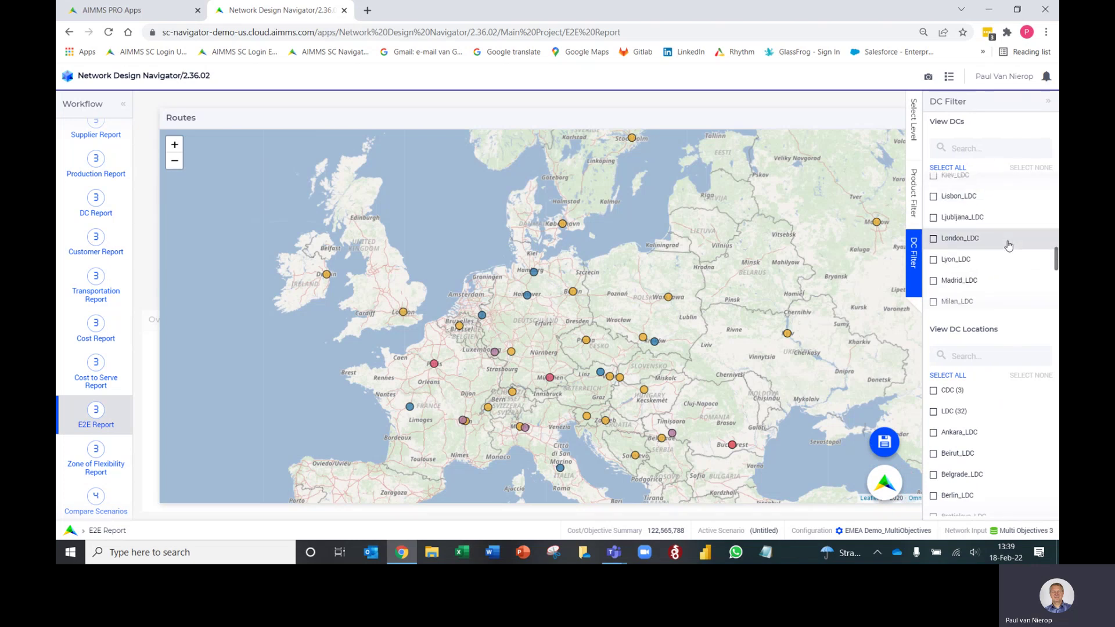
Step: Filter the map to Milan_LDC's routes and view them, panning toward southern Italy
left_click(937, 303)
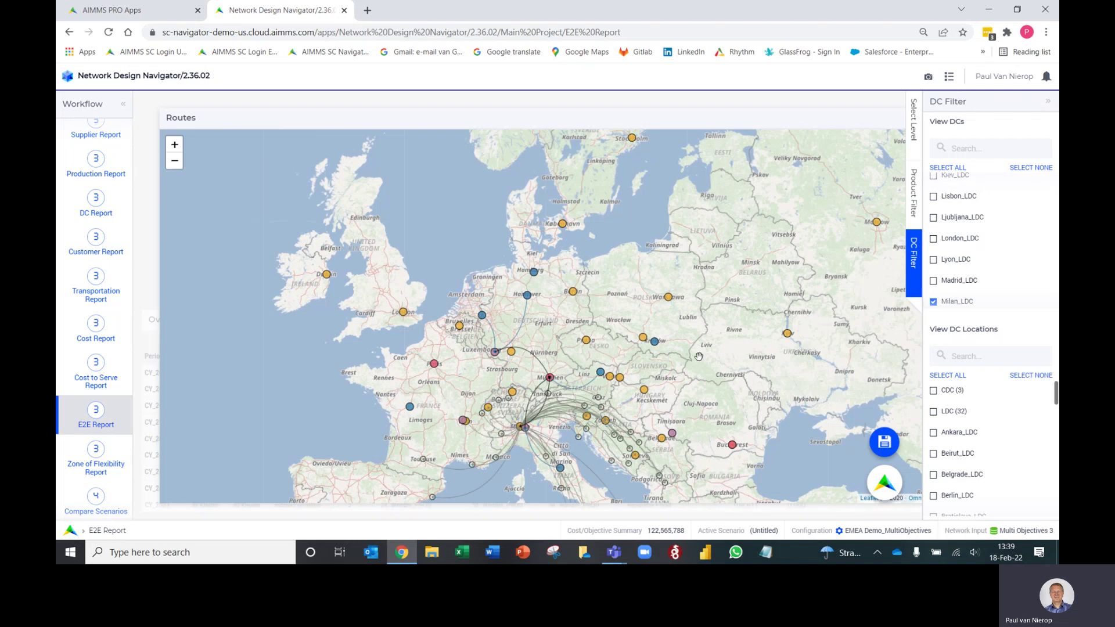
left_click_drag(681, 361, 677, 285)
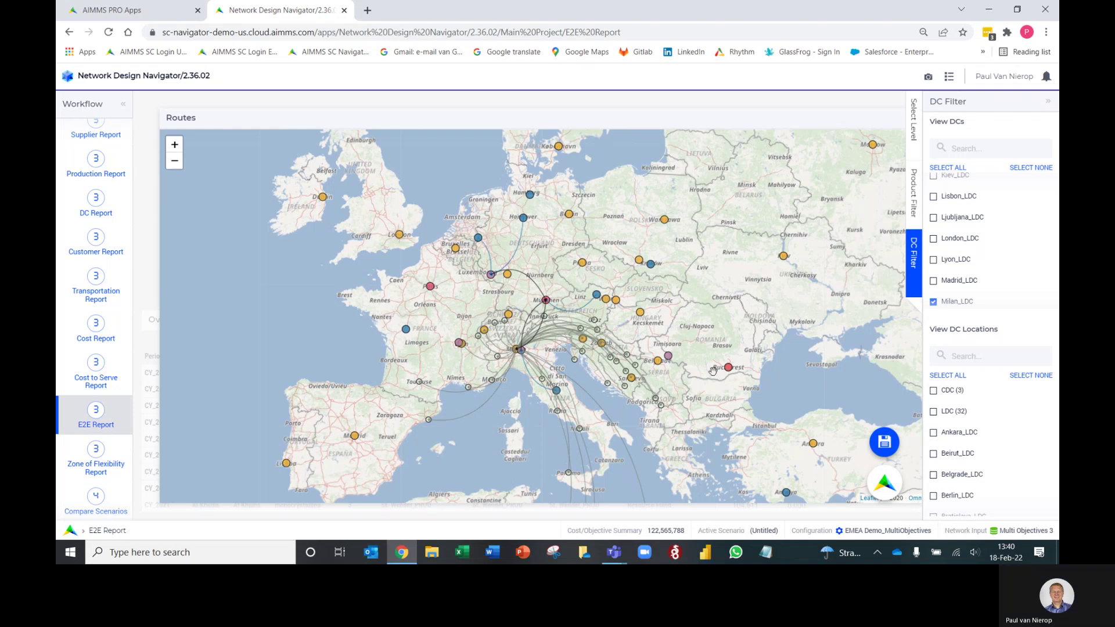
scroll(710, 369, "down", 1)
scroll(710, 369, "down", 1)
scroll(593, 334, "up", 2)
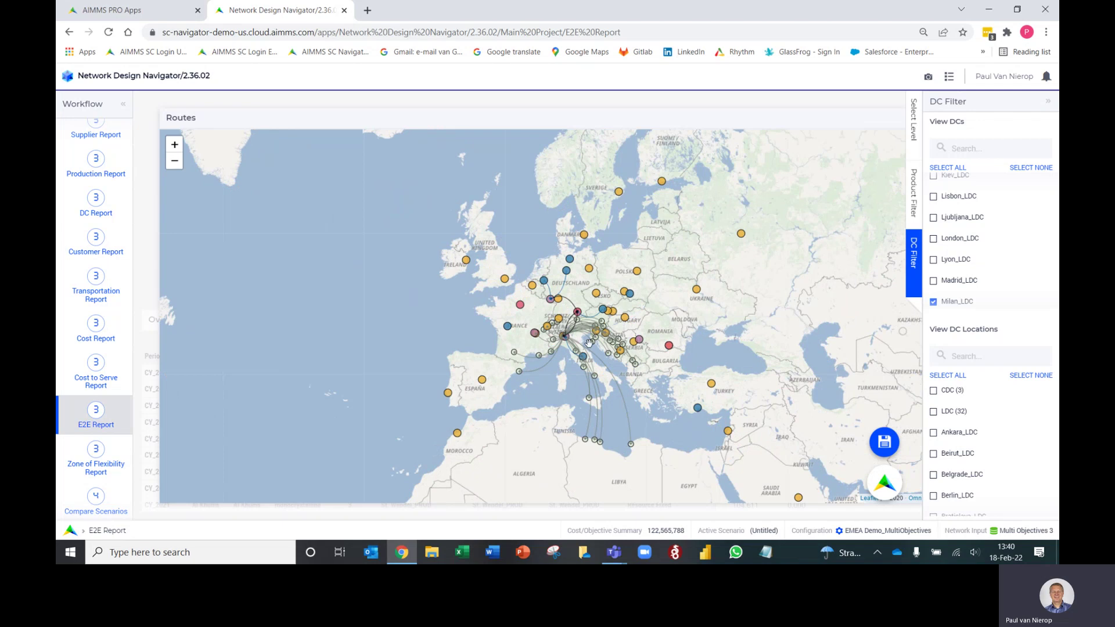
scroll(589, 342, "up", 1)
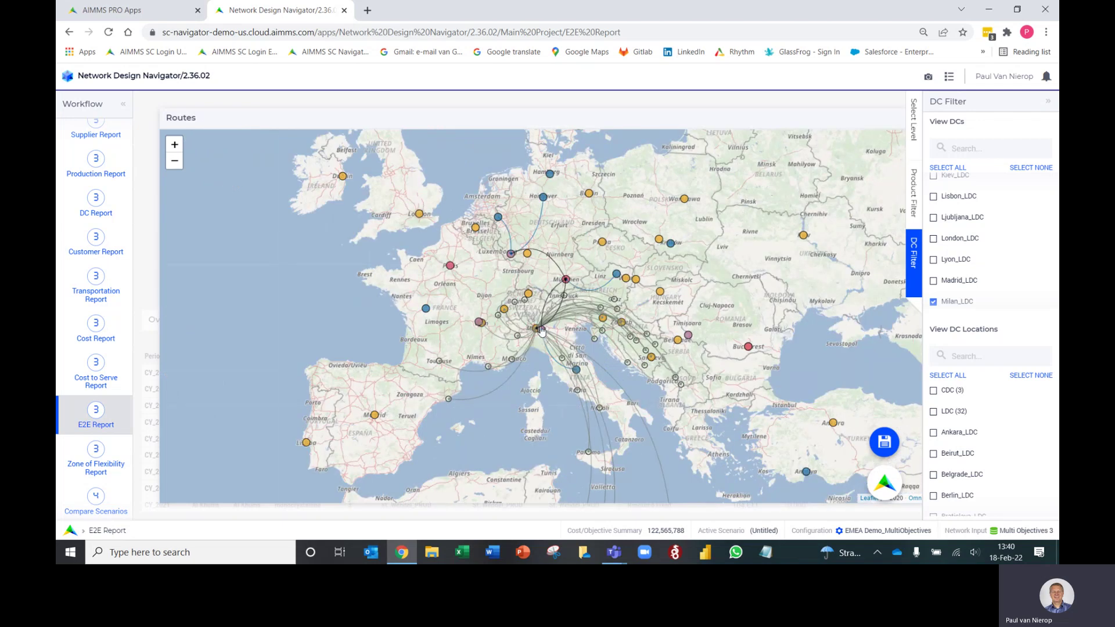
mouse_move(566, 285)
left_click(915, 140)
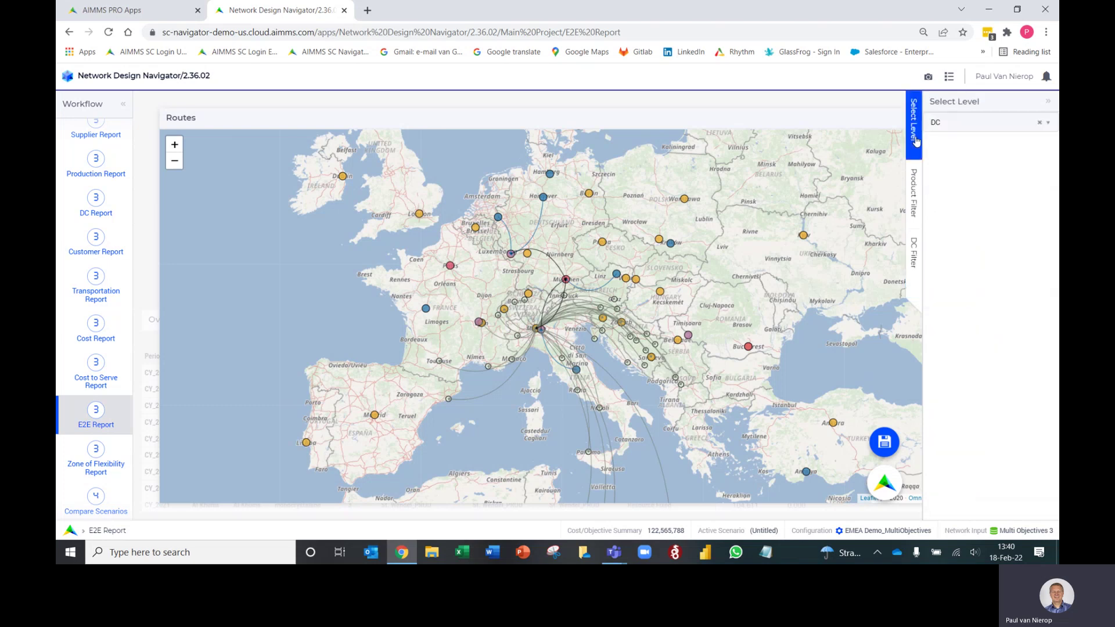
Step: Switch the route level to Supplier and filter it to Antalya_FG
left_click(1049, 122)
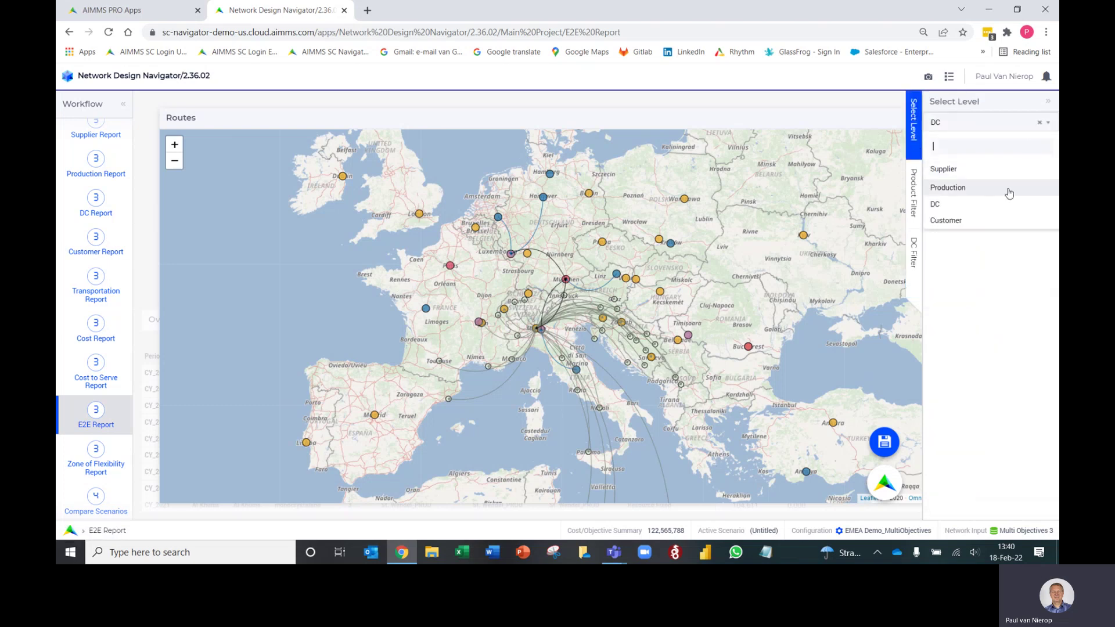
left_click(947, 169)
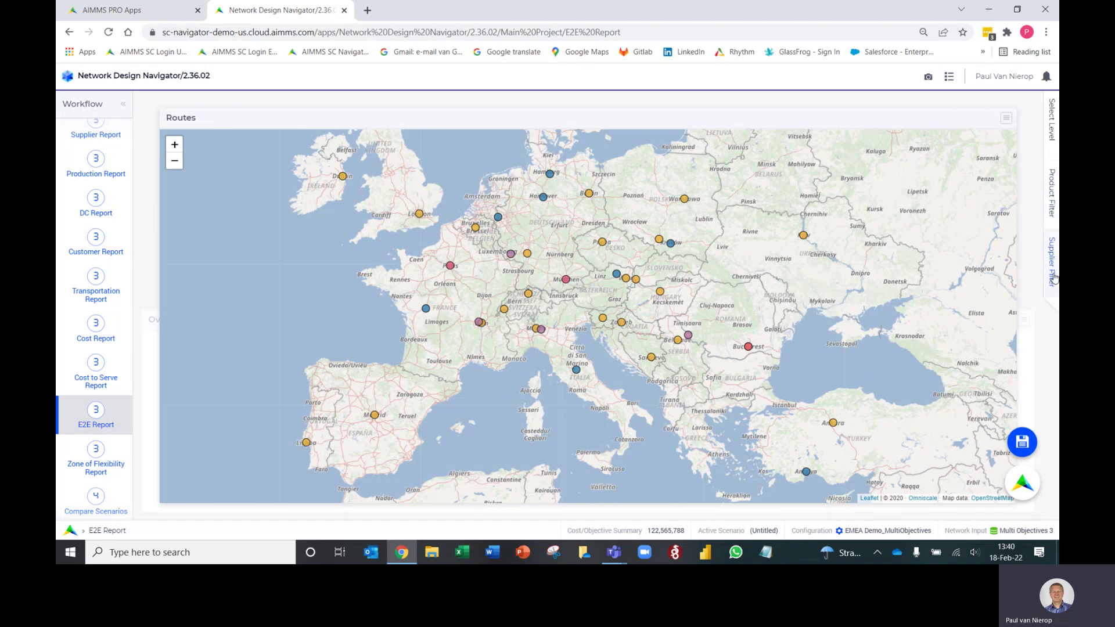
left_click(1054, 278)
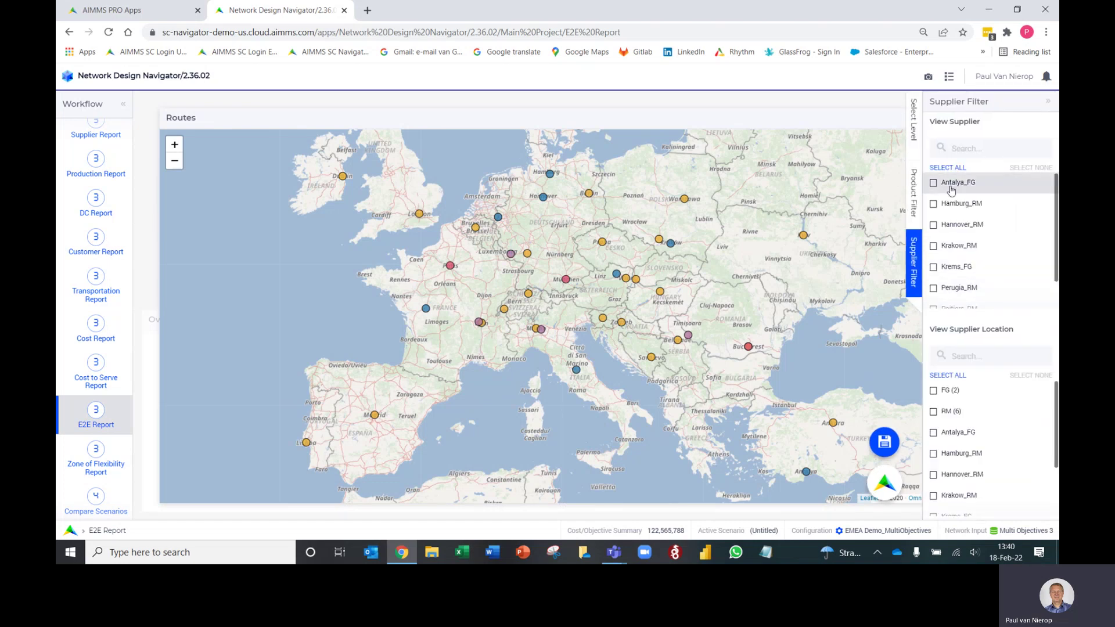
left_click(934, 185)
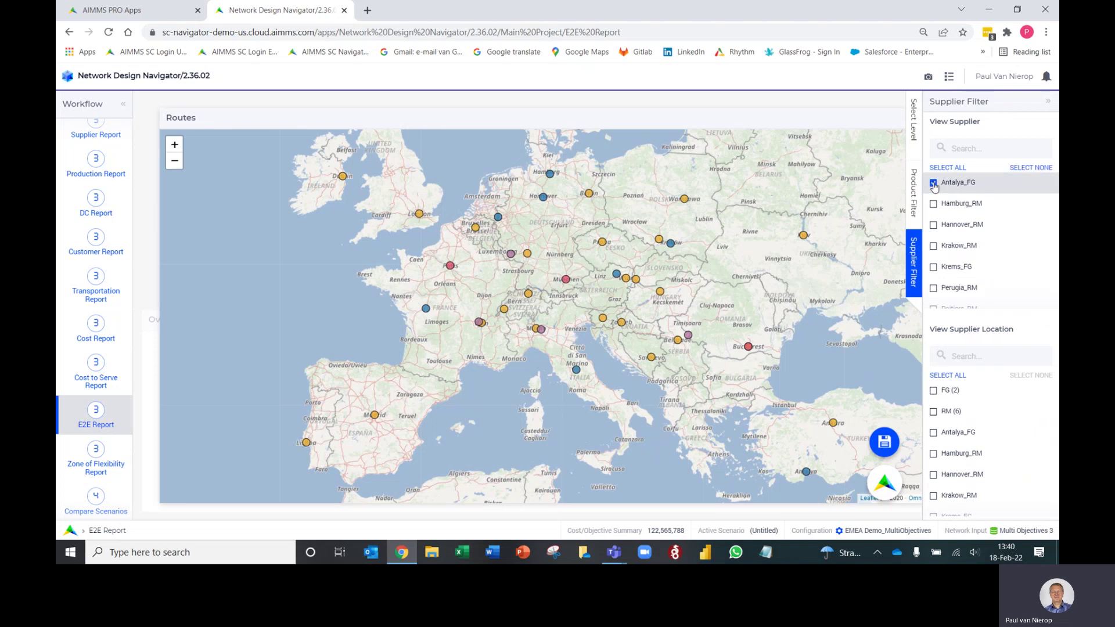
Step: Collapse the supplier filter and restore the map size to reveal the per-route cost table
left_click_drag(636, 283, 615, 238)
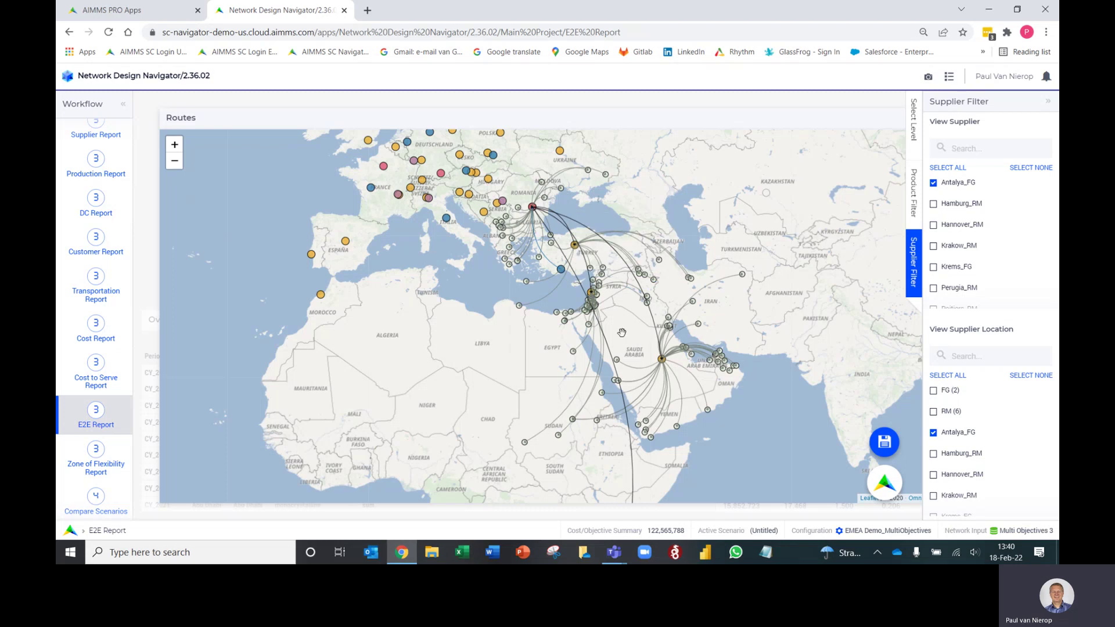
scroll(652, 345, "down", 1)
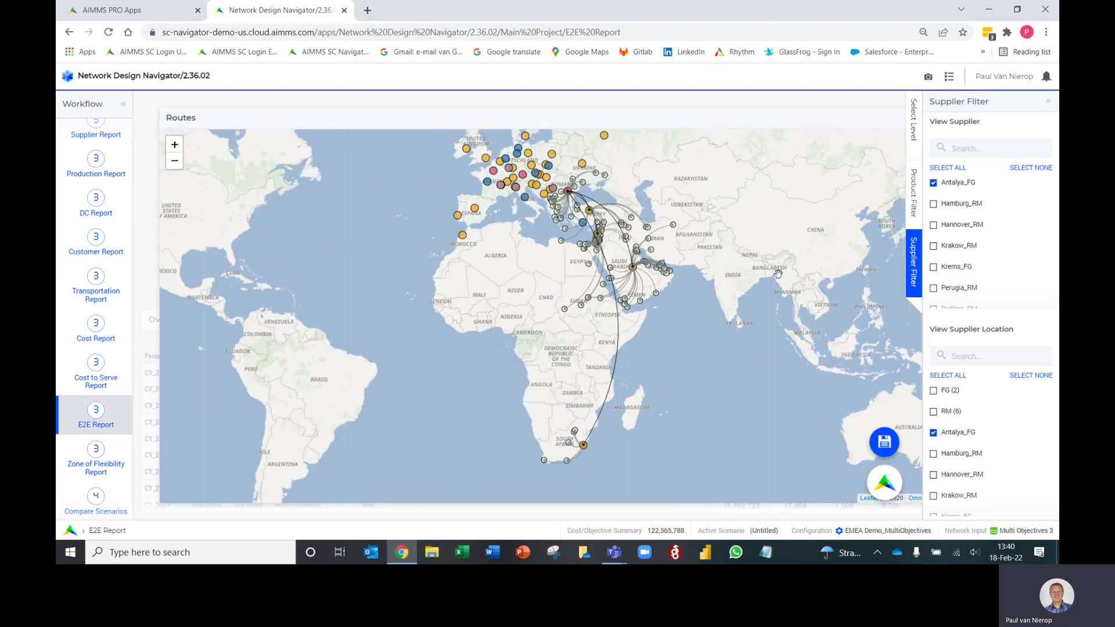
left_click(1049, 102)
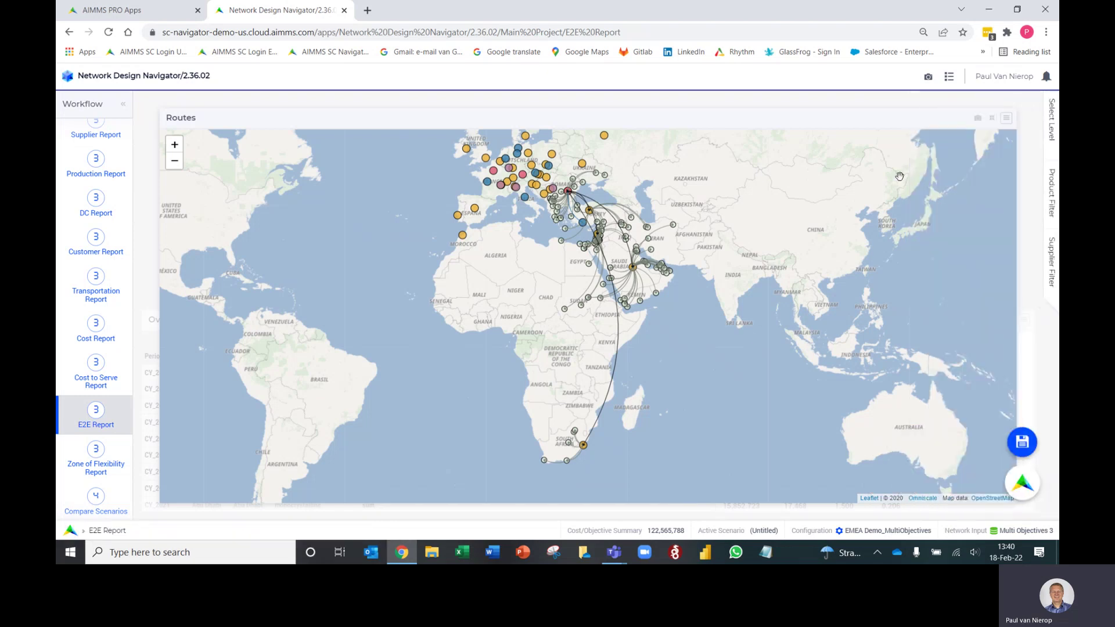
left_click(992, 119)
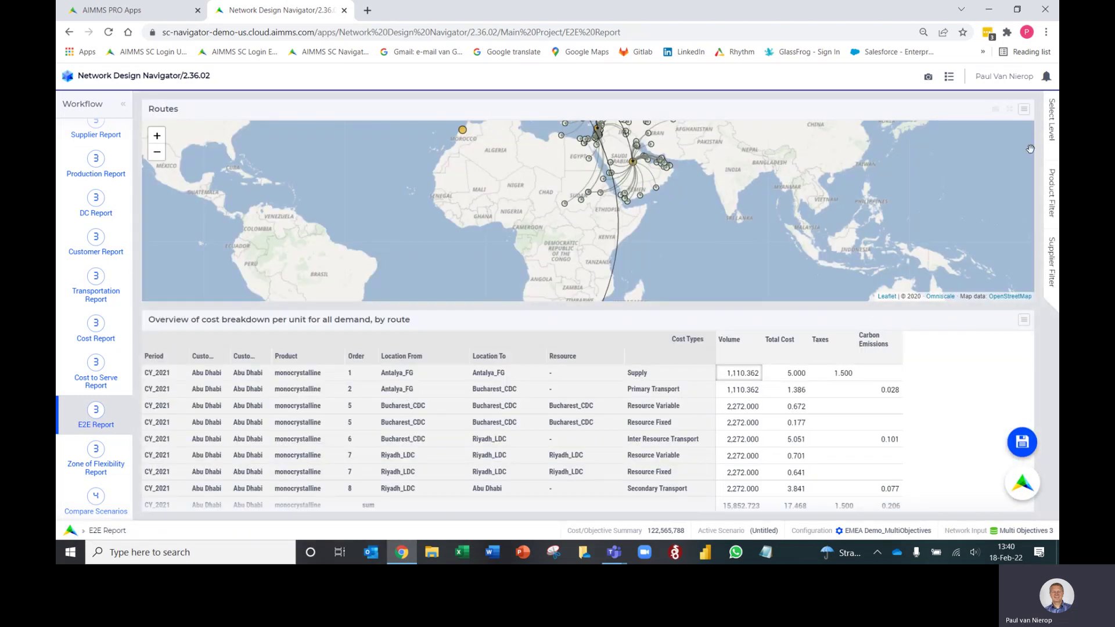
left_click(1052, 131)
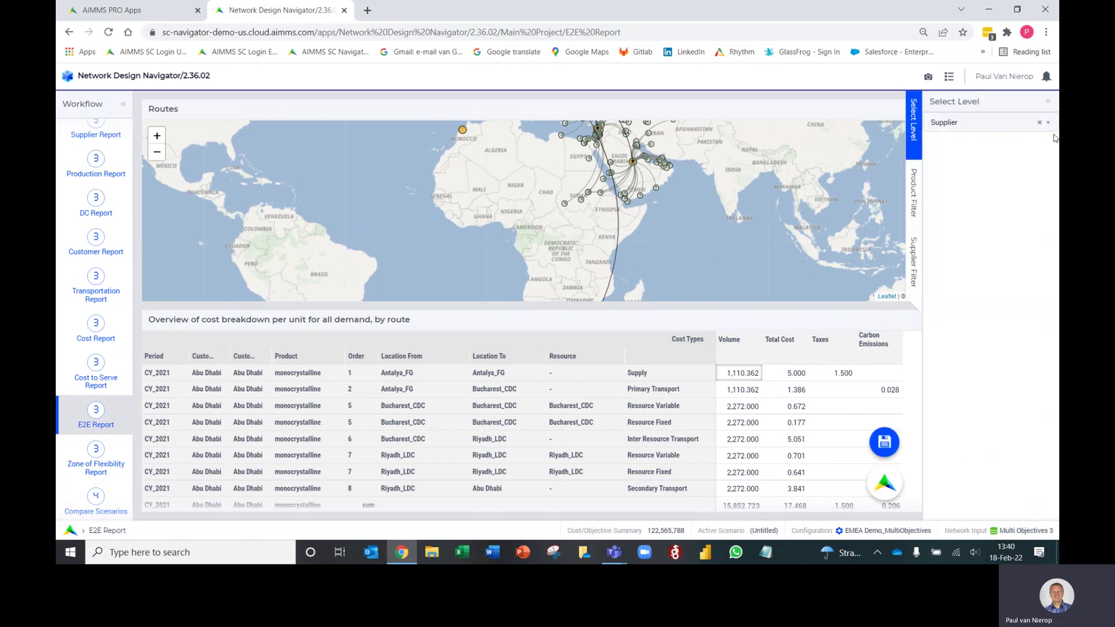
Step: Set the report level back to Customer and limit it to Amsterdam
left_click(1052, 125)
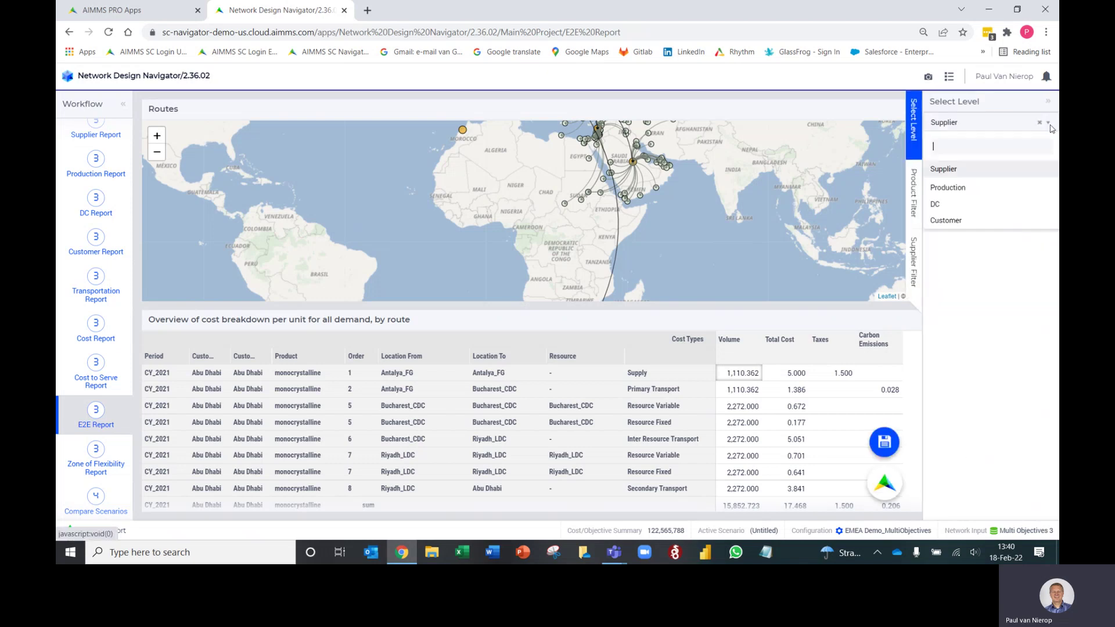
left_click(960, 224)
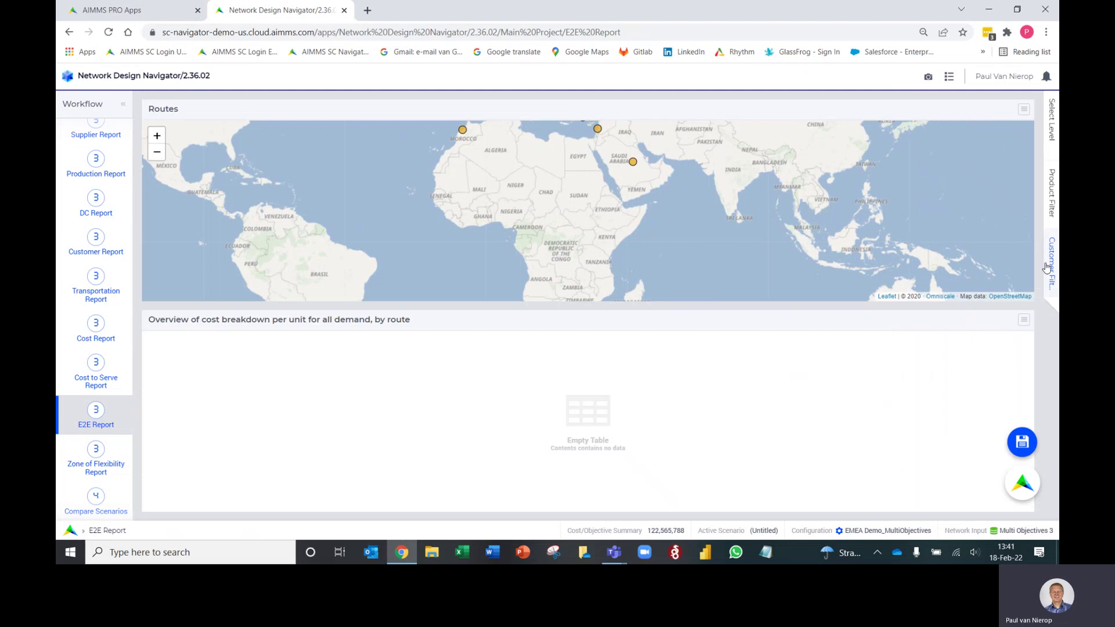
left_click(1047, 267)
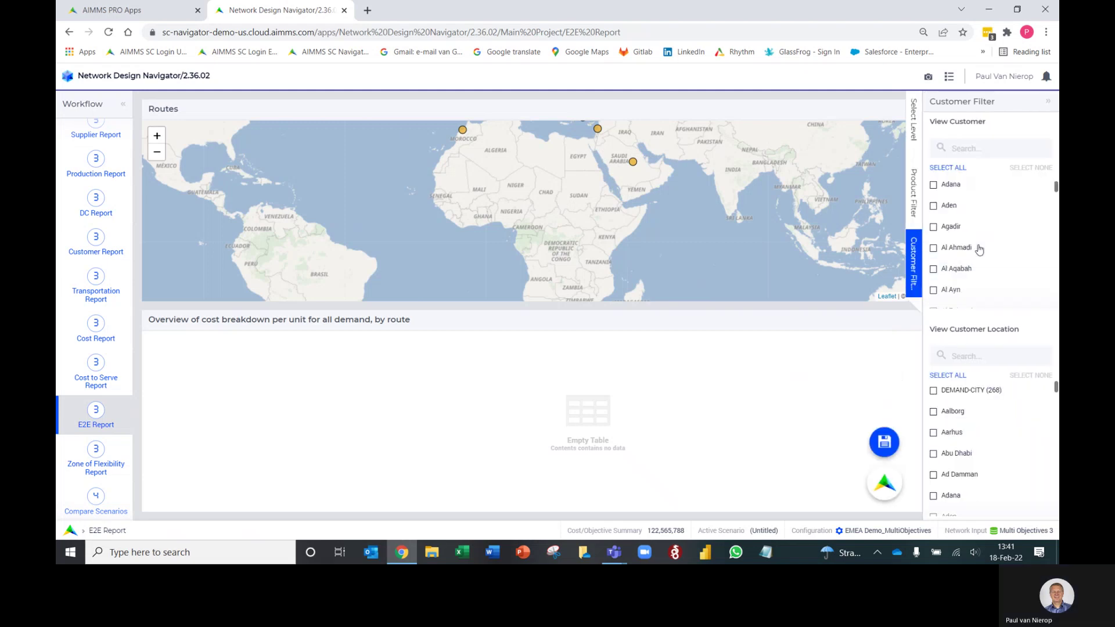
scroll(980, 249, "down", 5)
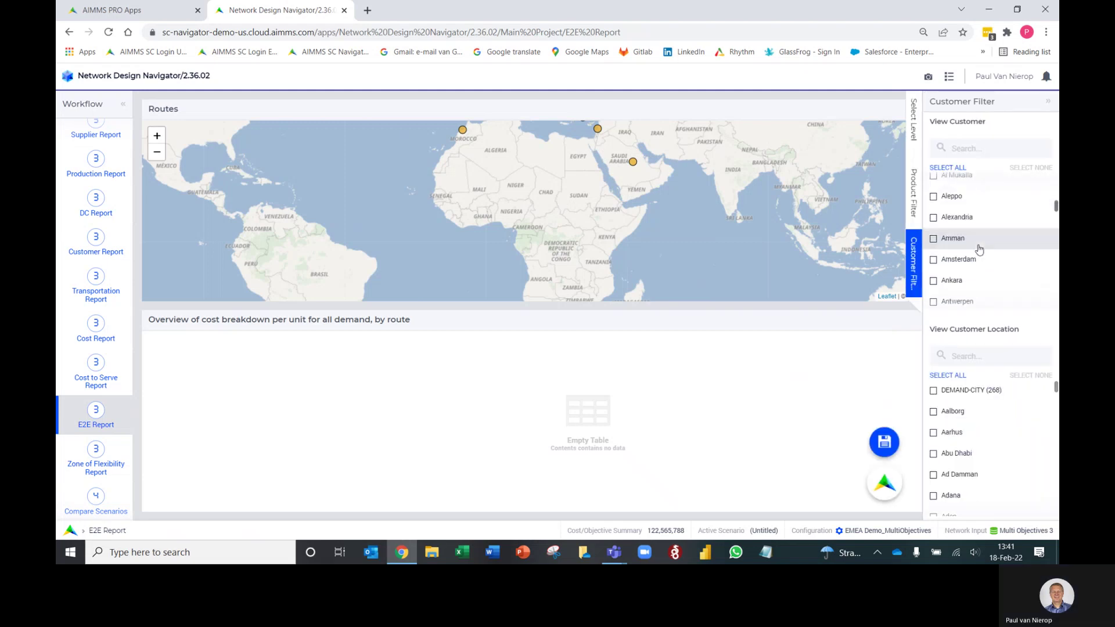
left_click(957, 259)
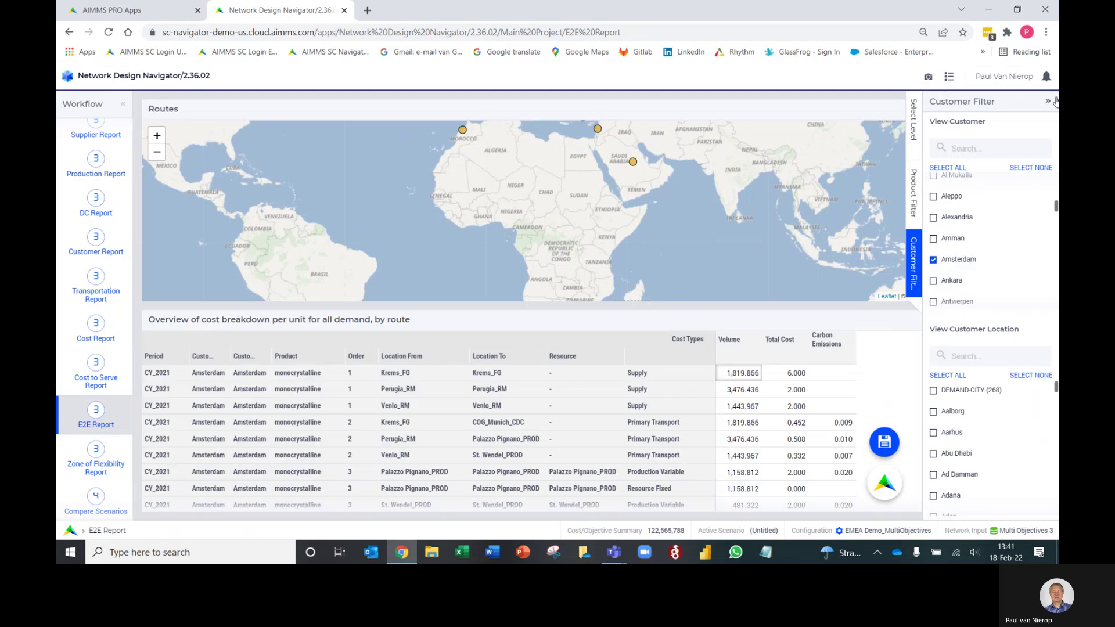
Step: Collapse the customer filter and inspect Krems_FG's supply volume, 6.000 supply cost and transport emissions
left_click(1052, 102)
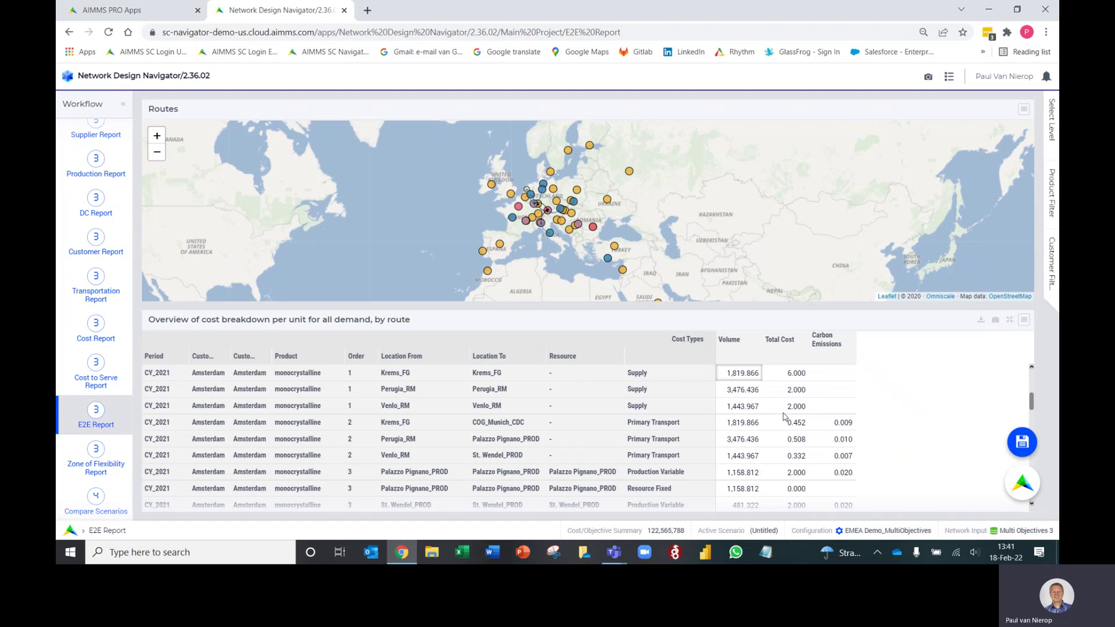
left_click(743, 372)
left_click(802, 373)
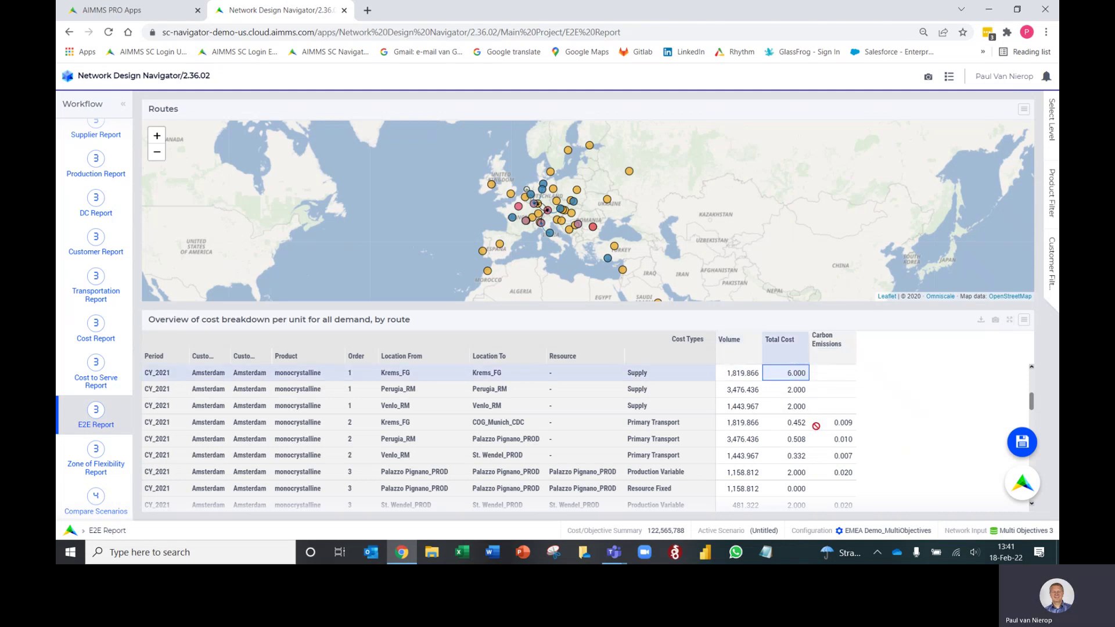
left_click(843, 423)
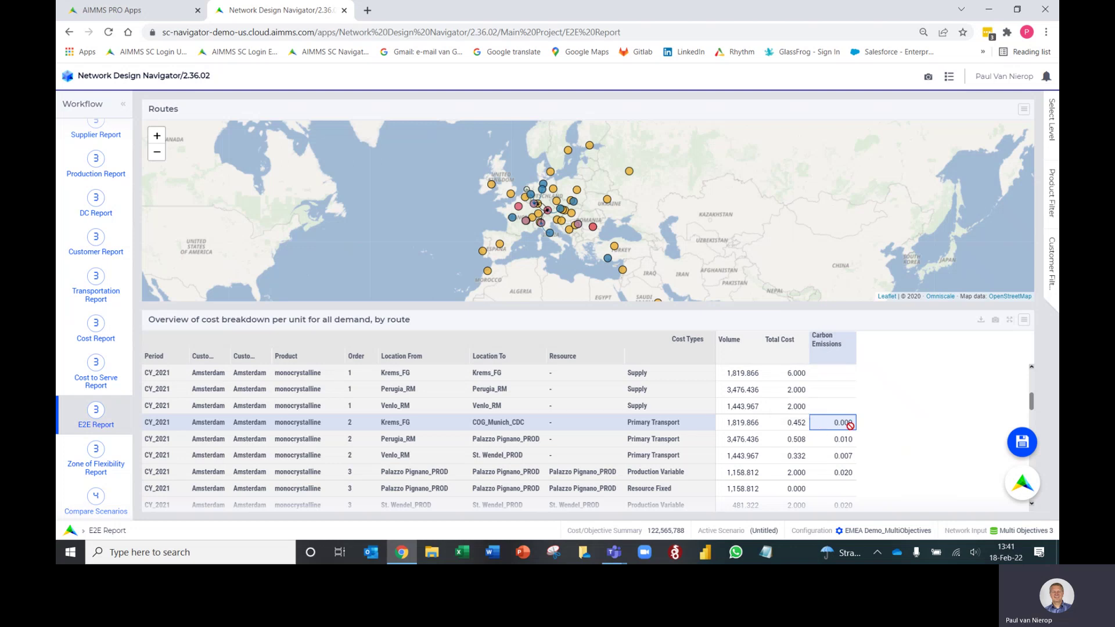
Step: Check Perugia_RM, Venlo_RM and Palazzo Pignano costs and emissions, and Krems_FG transport cost 0.452
left_click(838, 437)
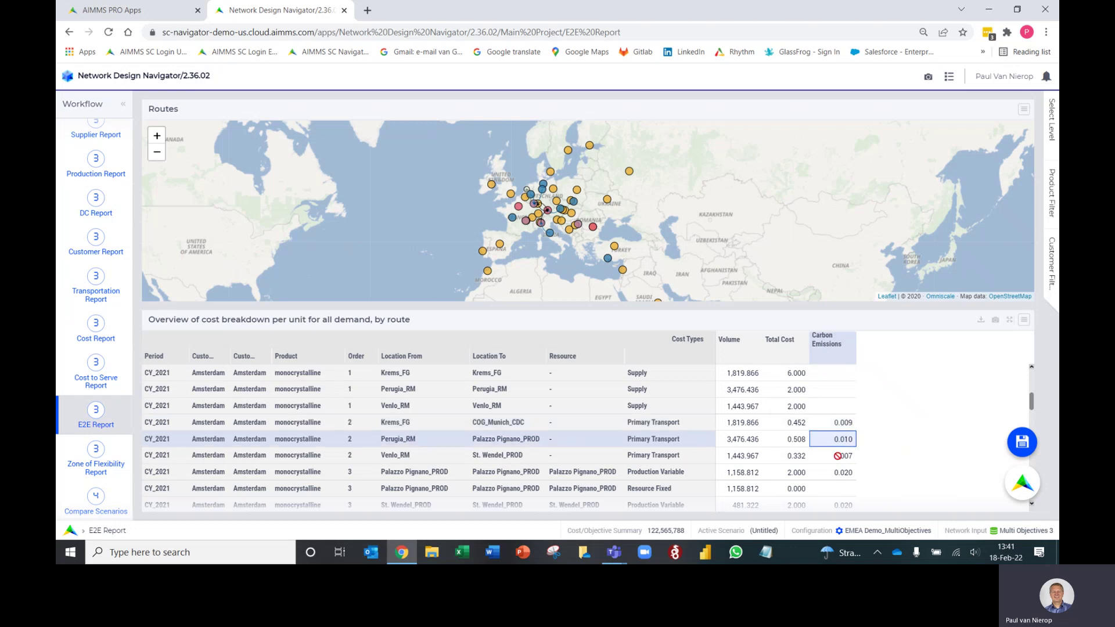
left_click(840, 456)
left_click(842, 468)
left_click(795, 469)
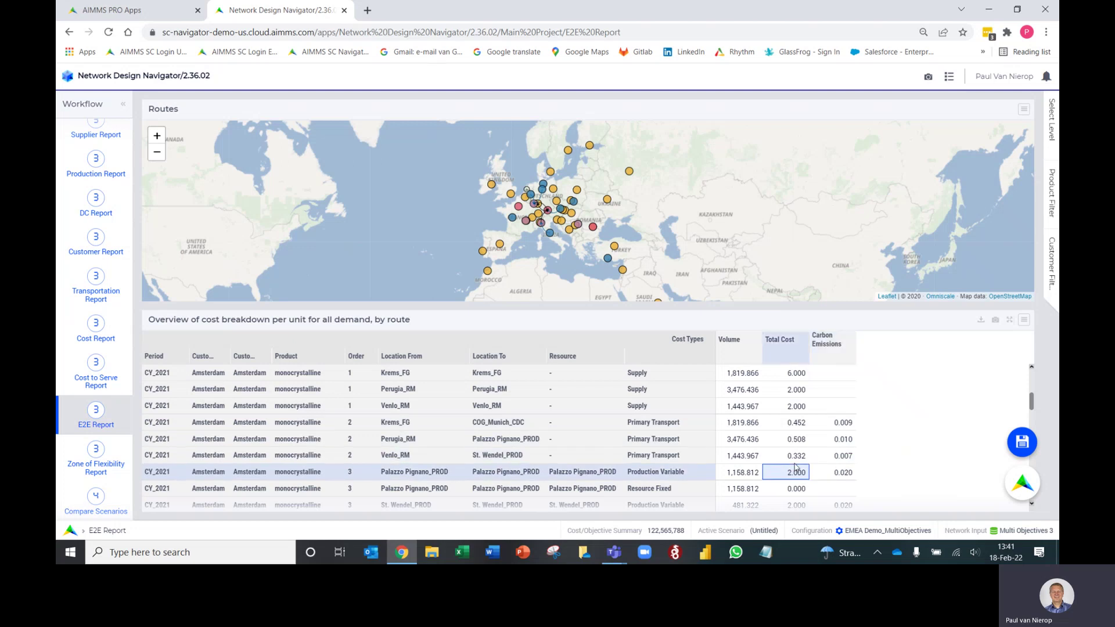
left_click(793, 454)
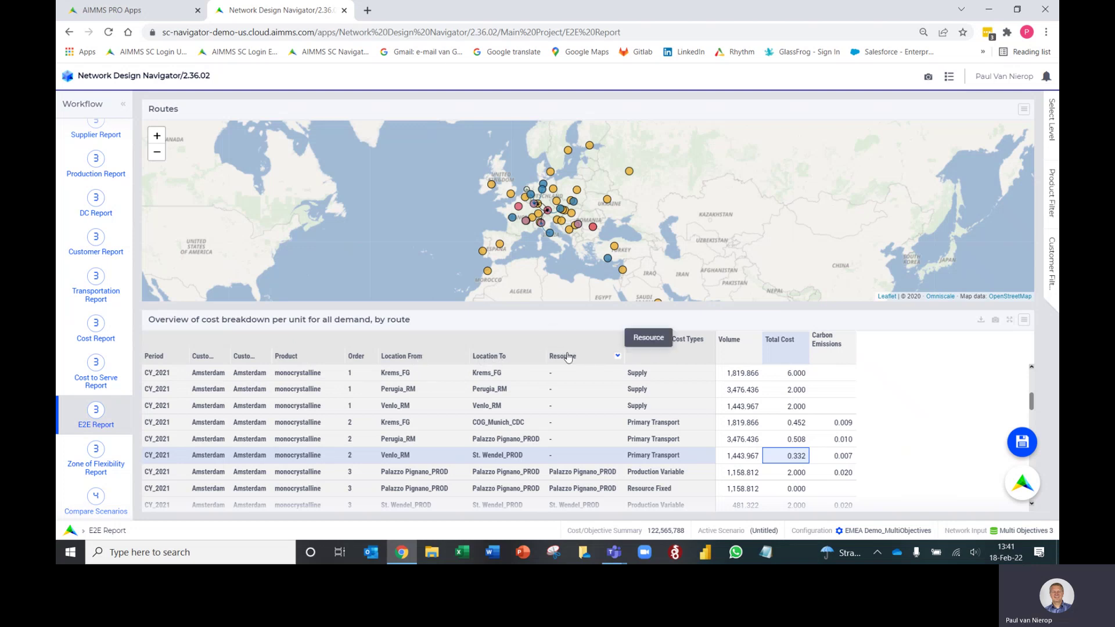
left_click(787, 372)
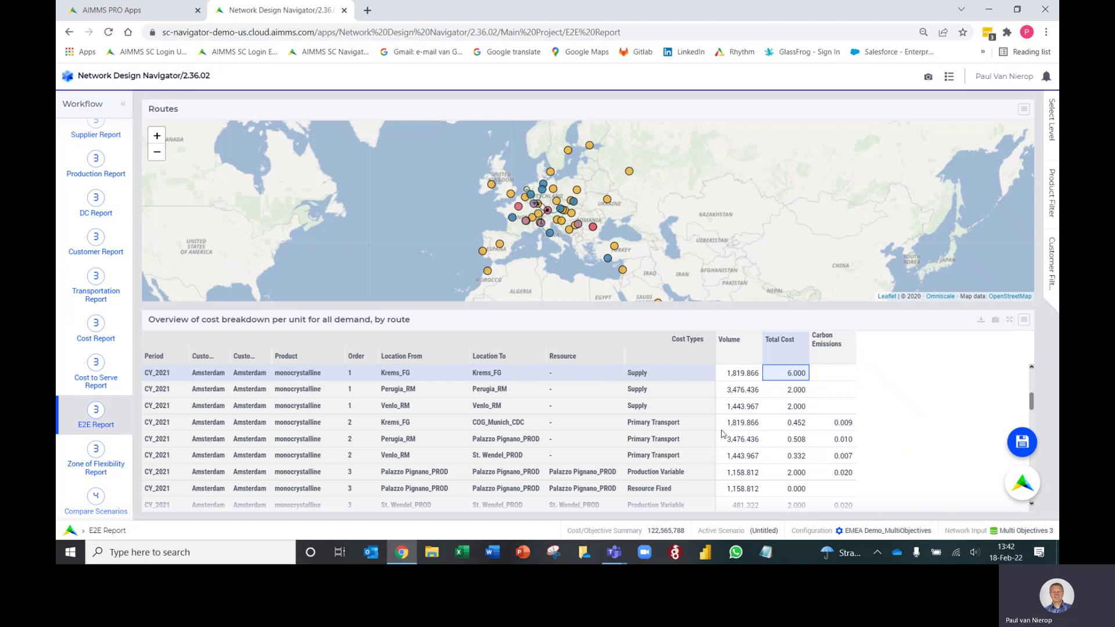
left_click(793, 423)
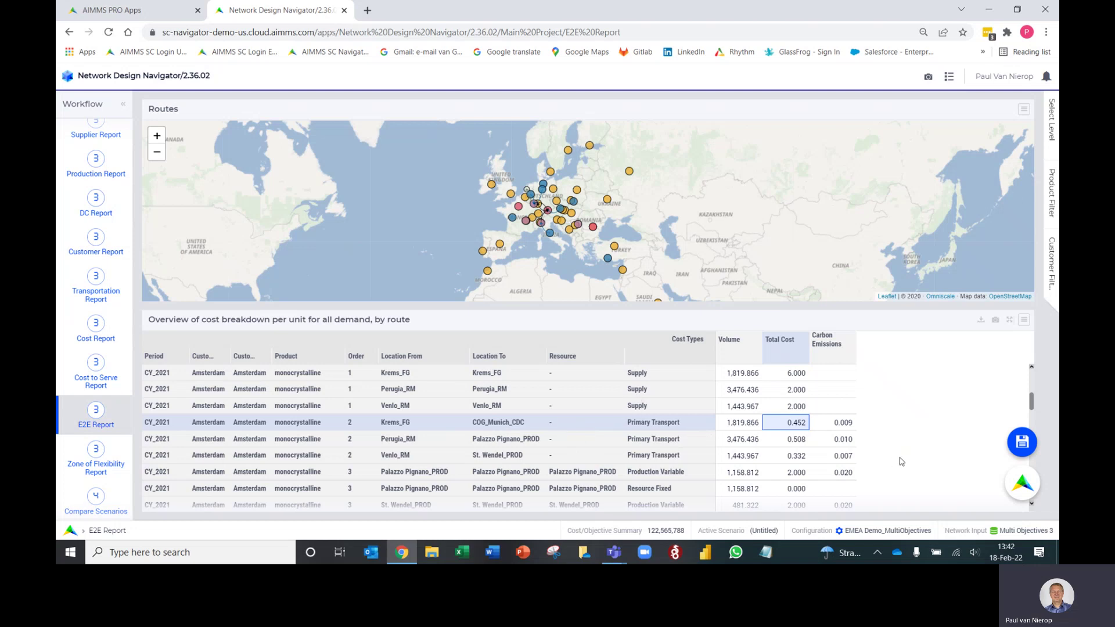
scroll(901, 459, "down", 1)
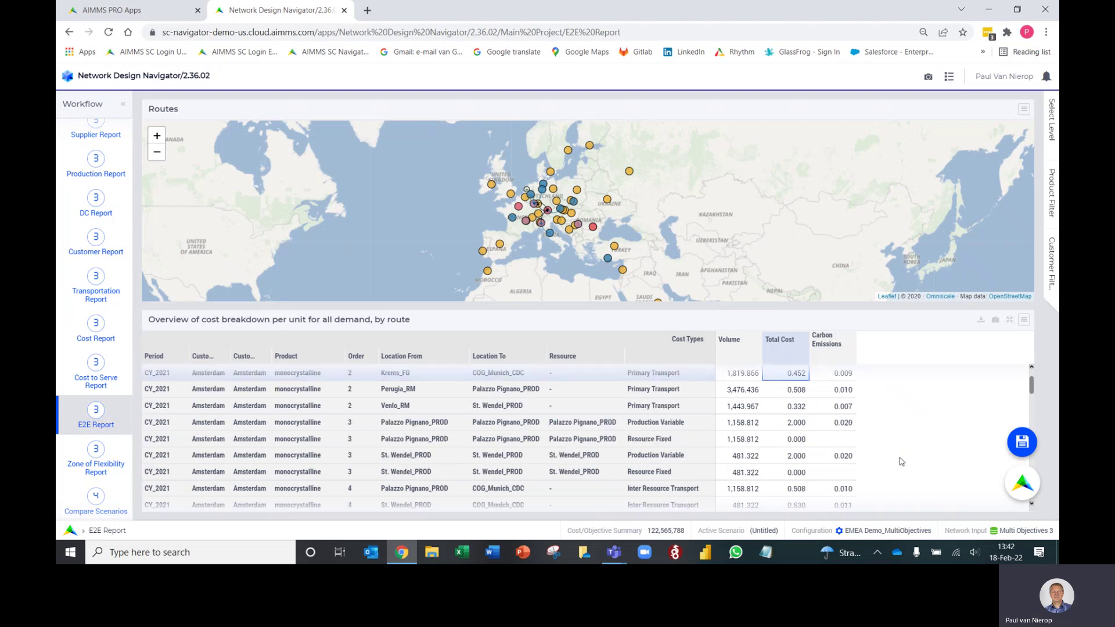
Step: Check Palazzo Pignano's 2.000 production cost, then the monocrystalline sum row: cost 20.726, emissions 0.137
left_click(788, 423)
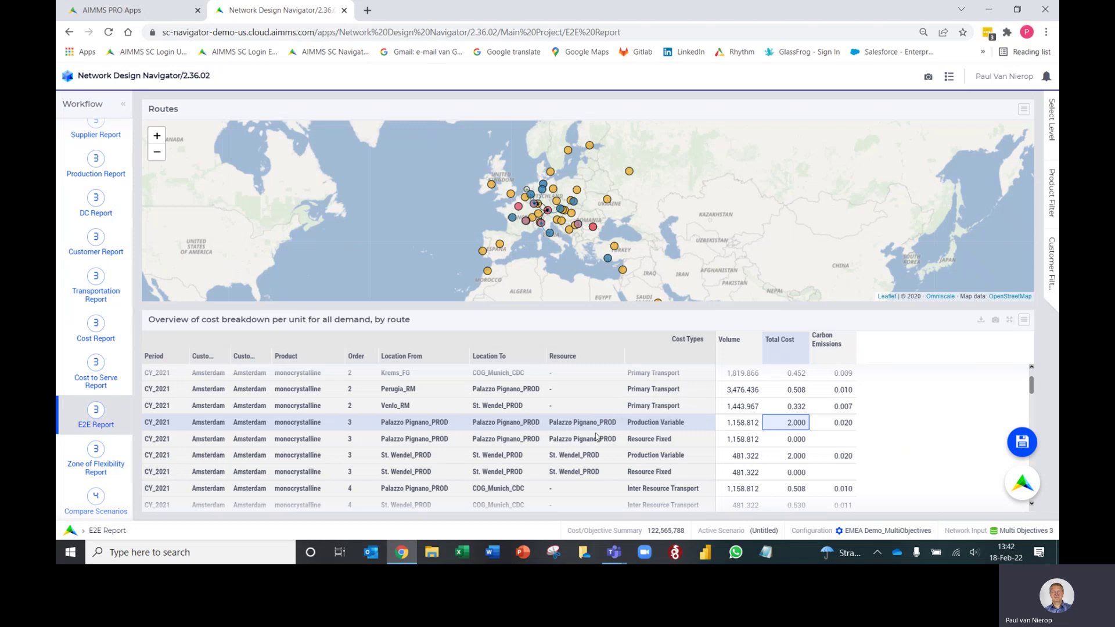
scroll(899, 437, "down", 1)
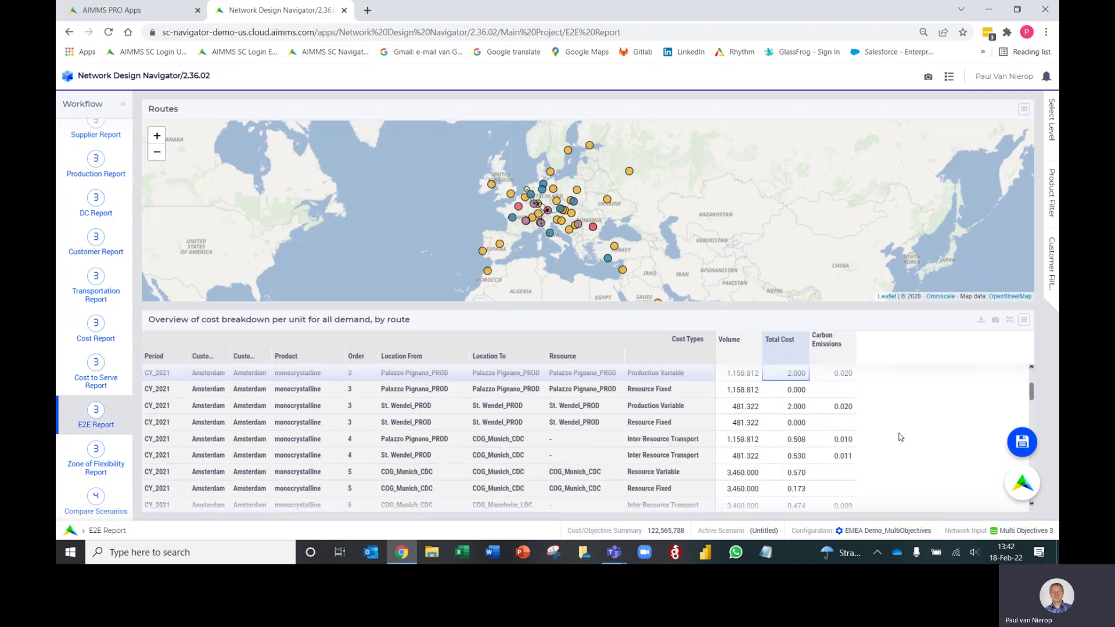
scroll(899, 437, "down", 2)
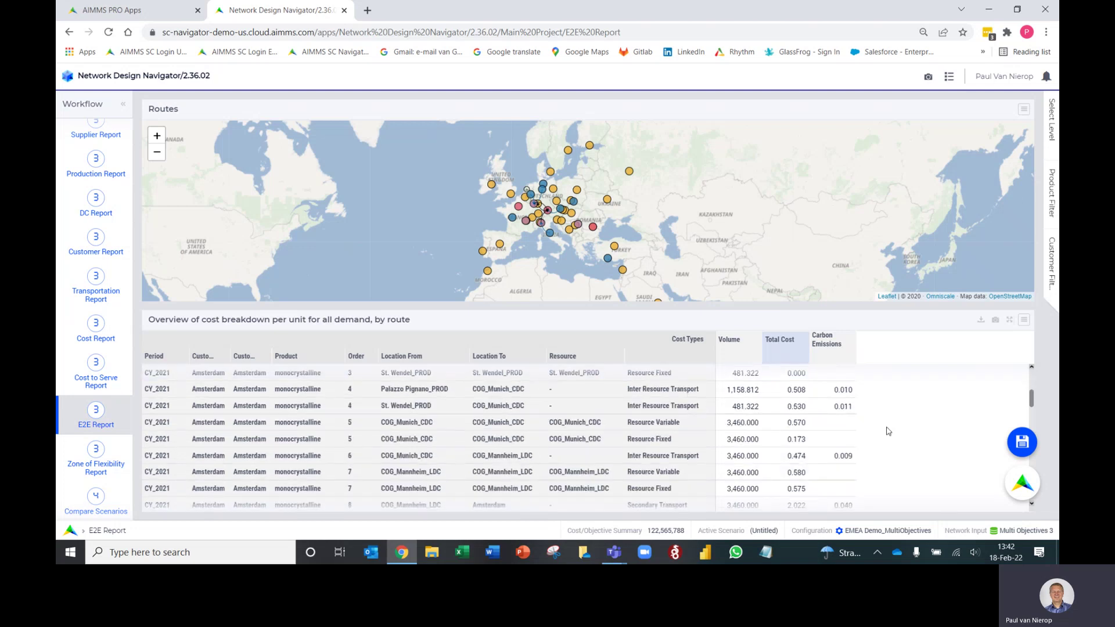
scroll(884, 435, "down", 1)
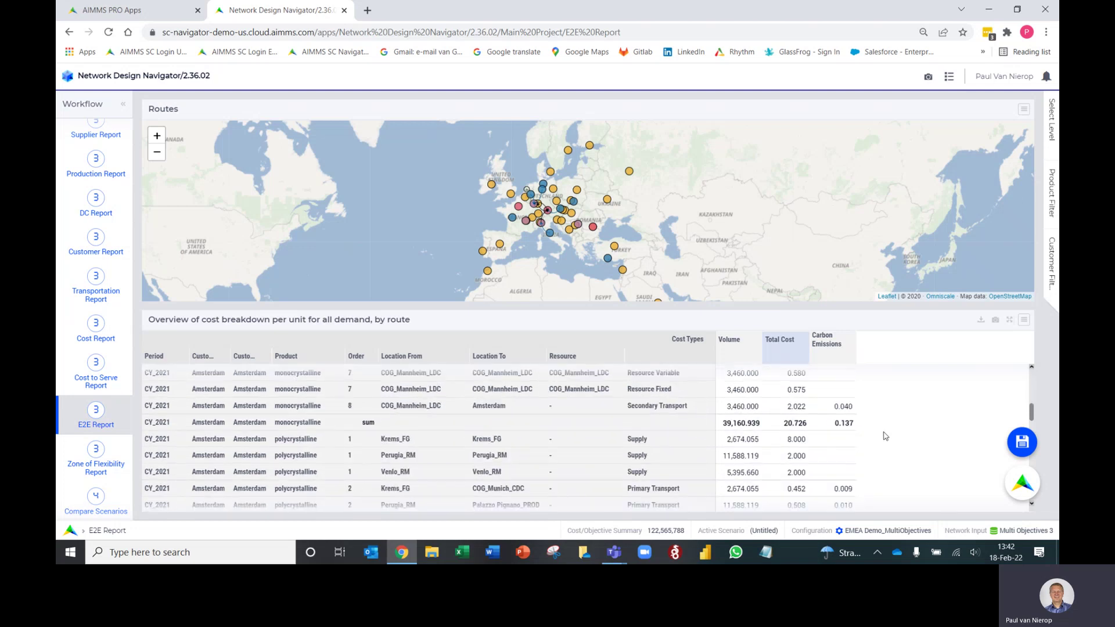
left_click(794, 423)
left_click(836, 423)
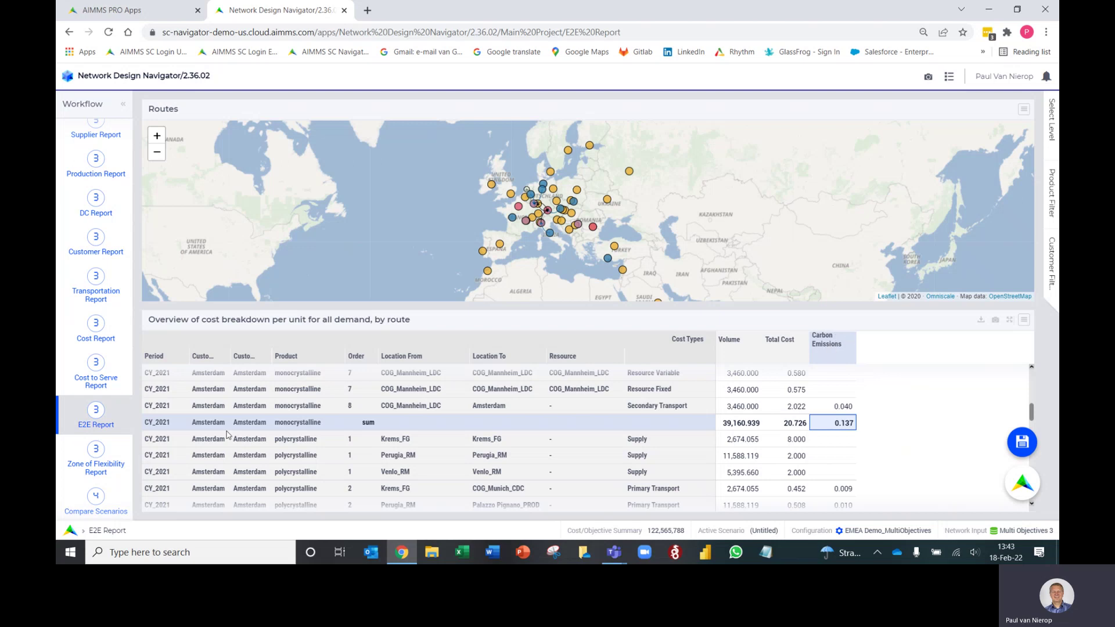
Step: Open the Cost to Serve report and scroll to Amsterdam's per-unit breakdown tables
left_click(97, 370)
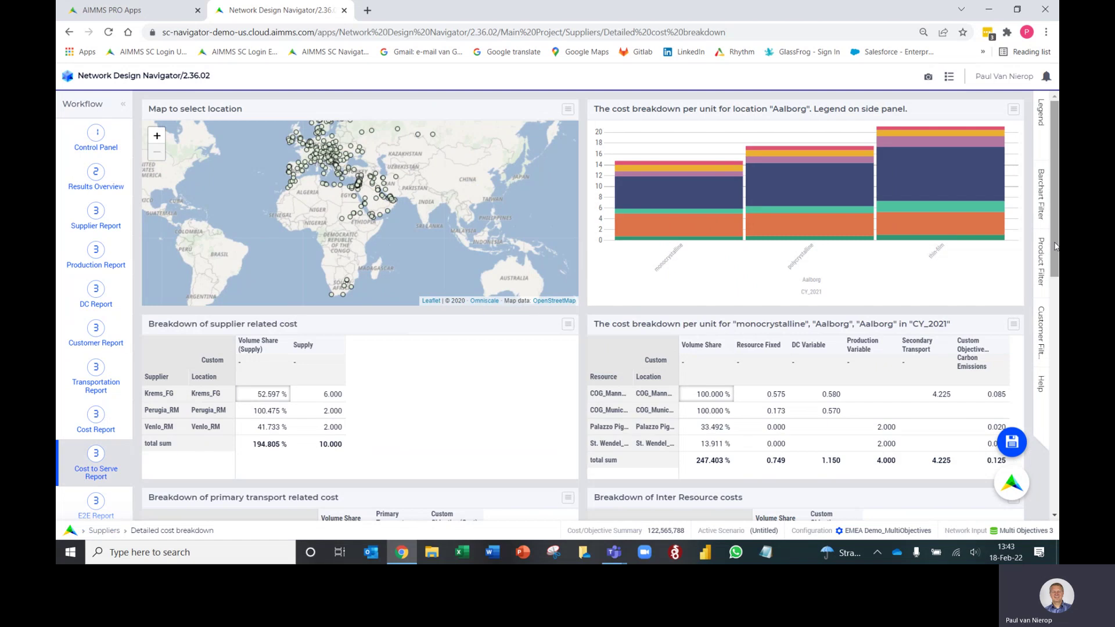
left_click_drag(1054, 191, 1057, 532)
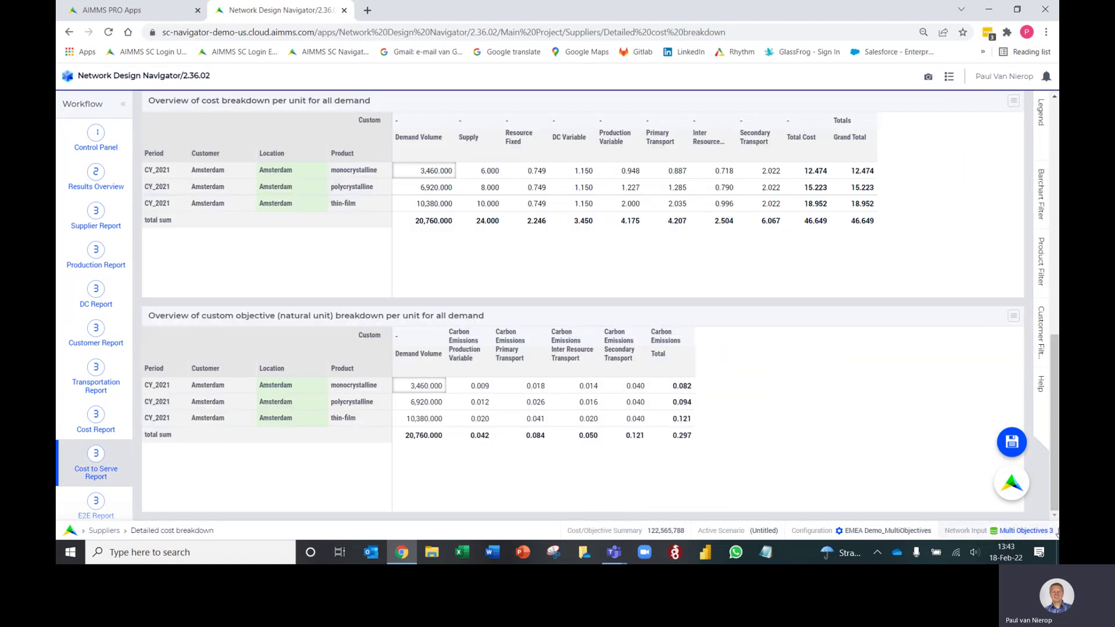
scroll(100, 470, "down", 1)
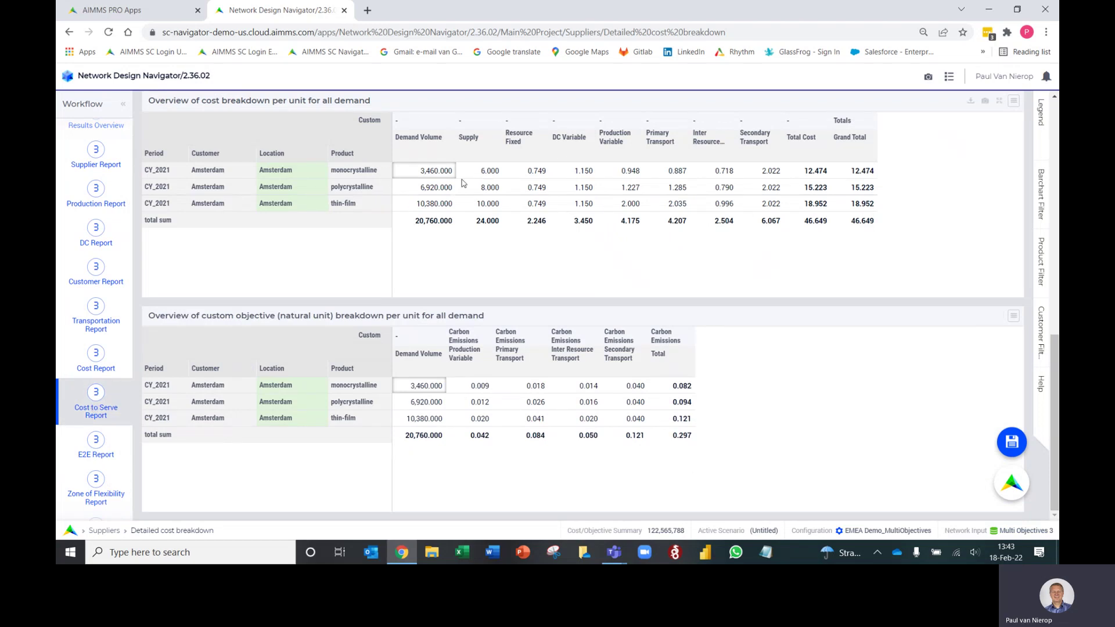
left_click(491, 173)
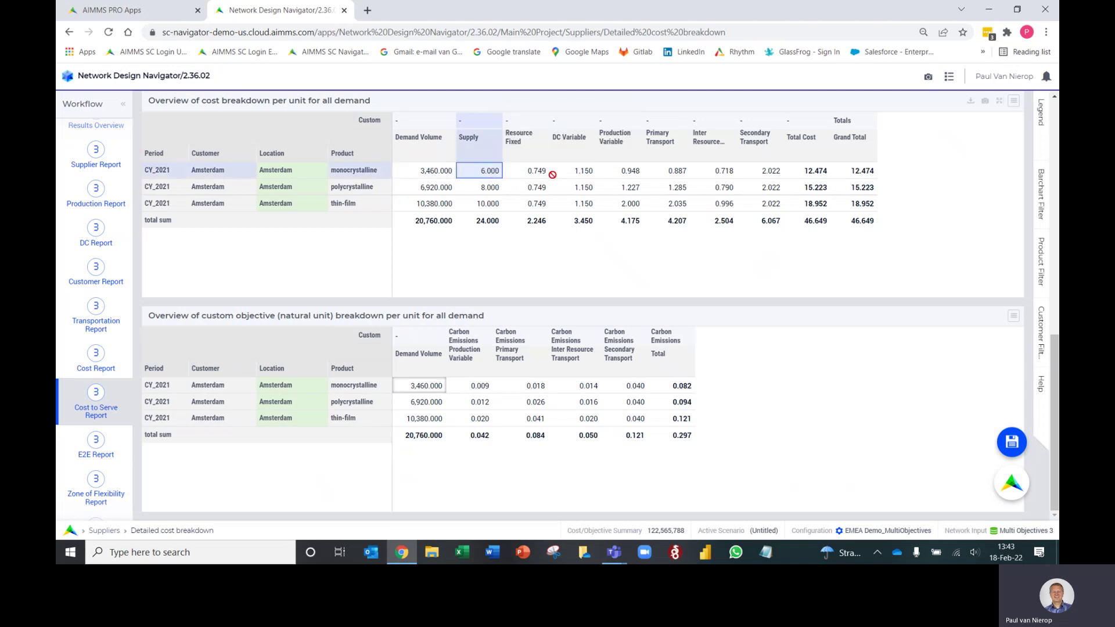
left_click(534, 171)
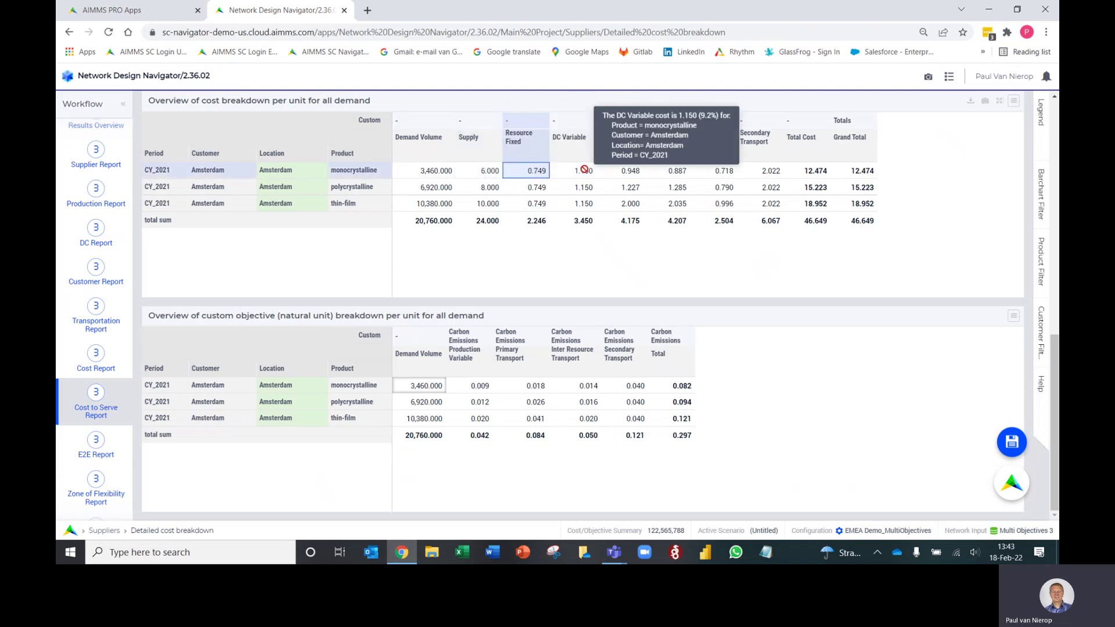
left_click(585, 169)
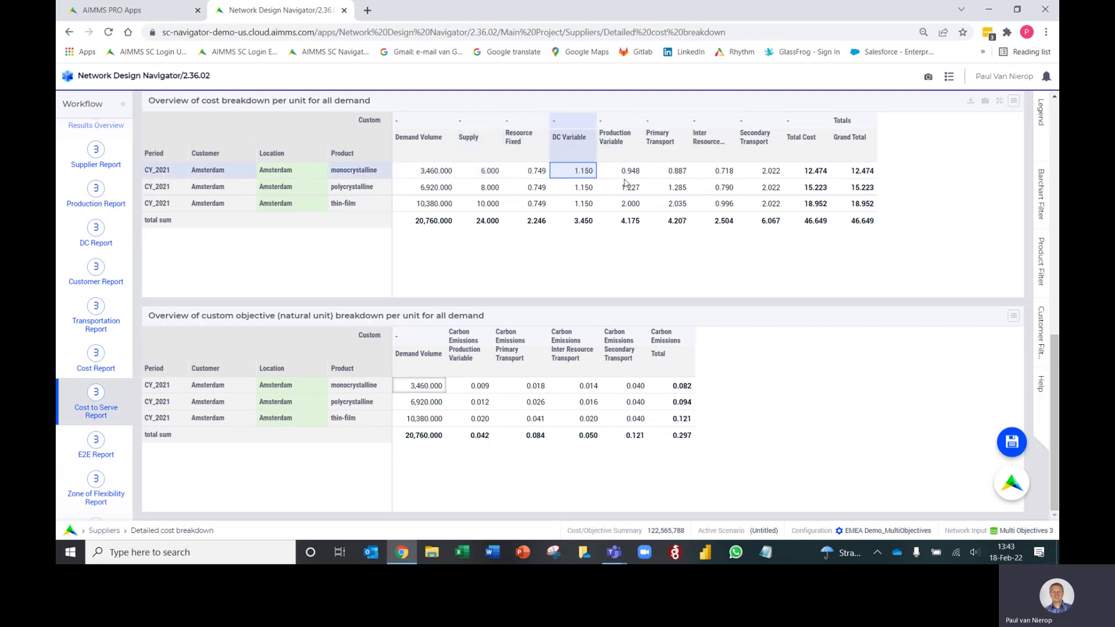
left_click(814, 172)
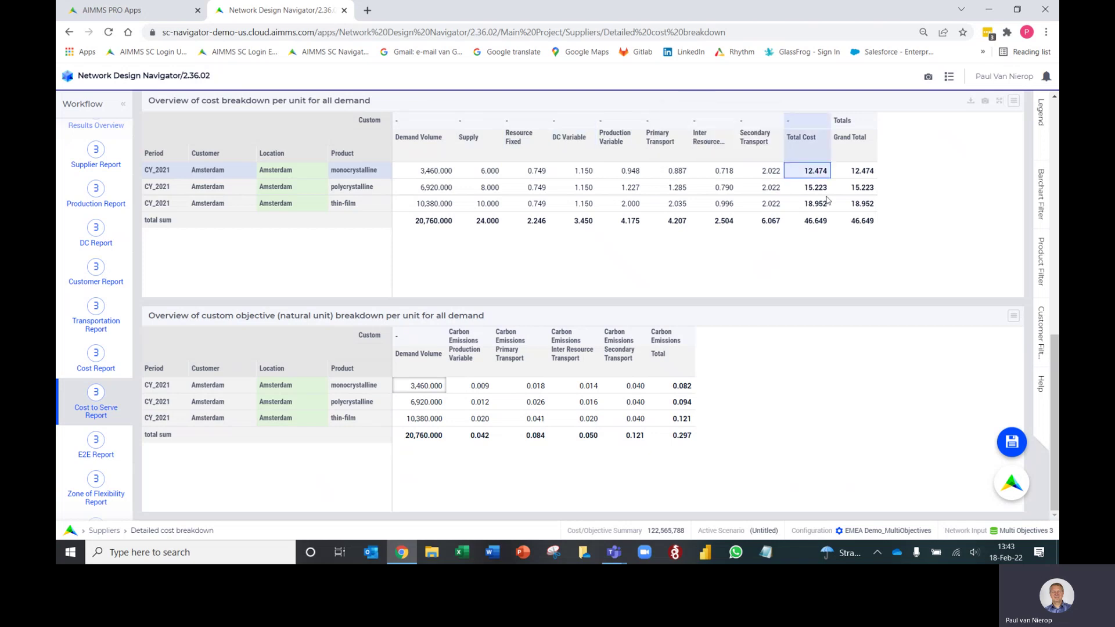
left_click(677, 387)
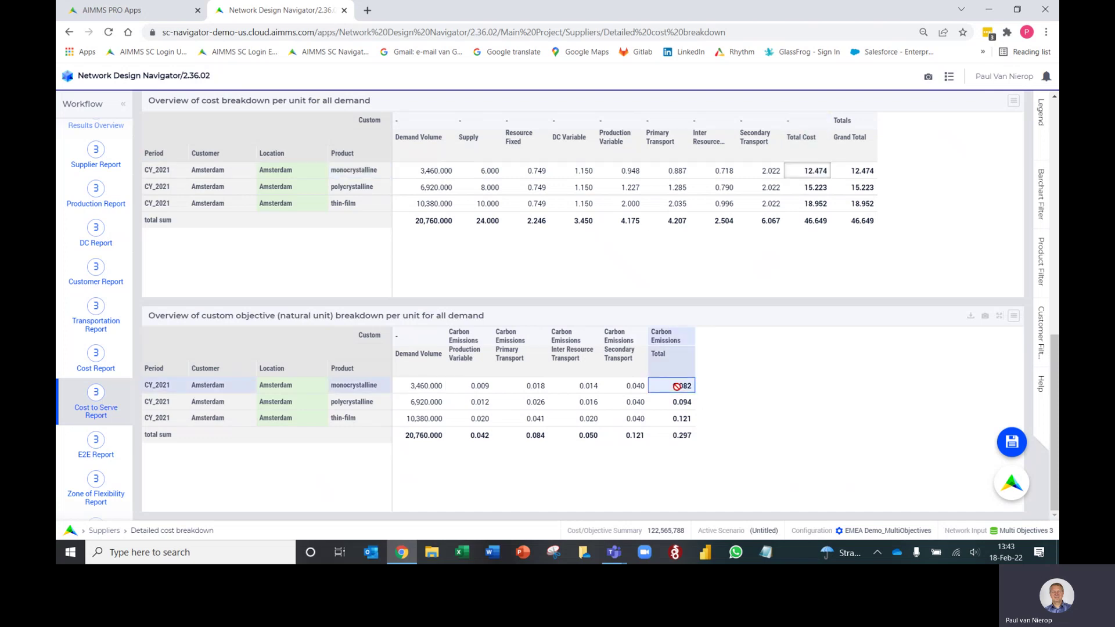
left_click(471, 383)
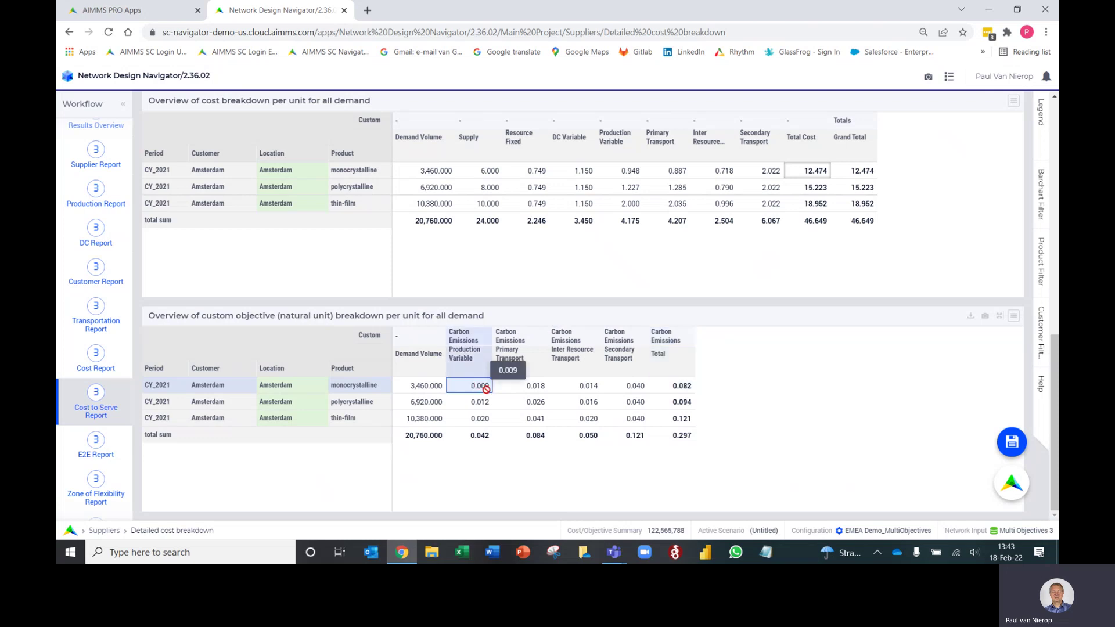
left_click(524, 387)
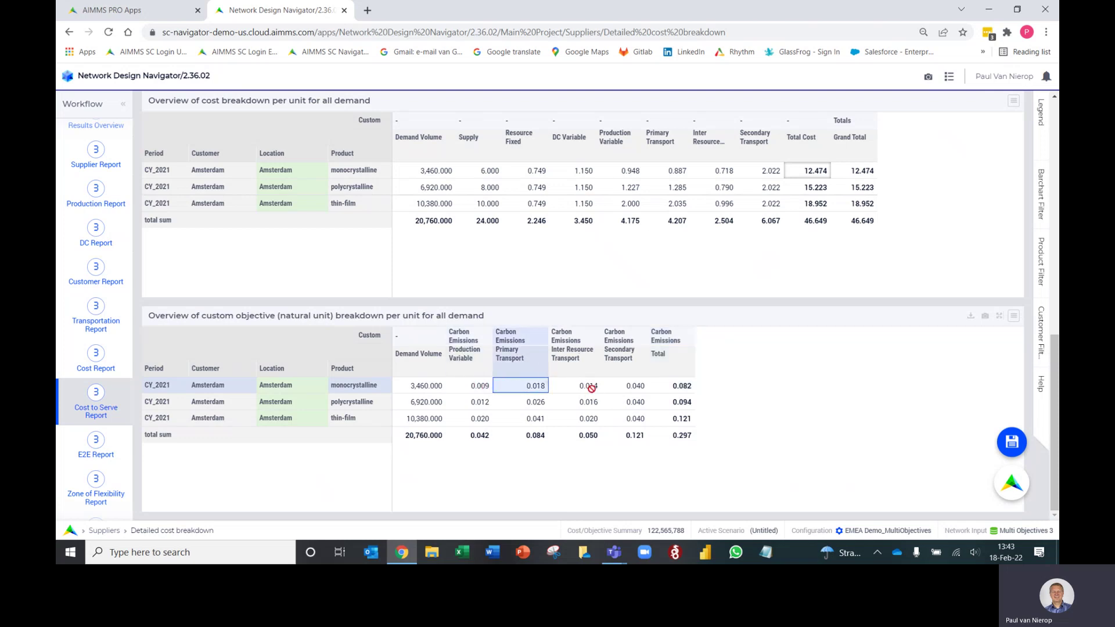
left_click(591, 387)
left_click(630, 387)
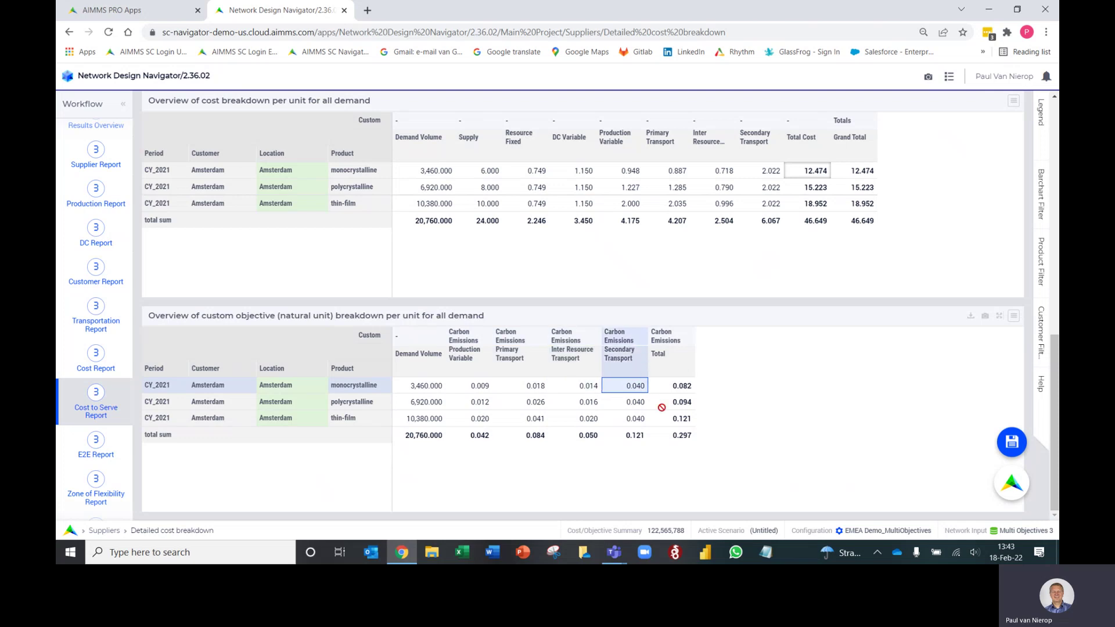
key("Right")
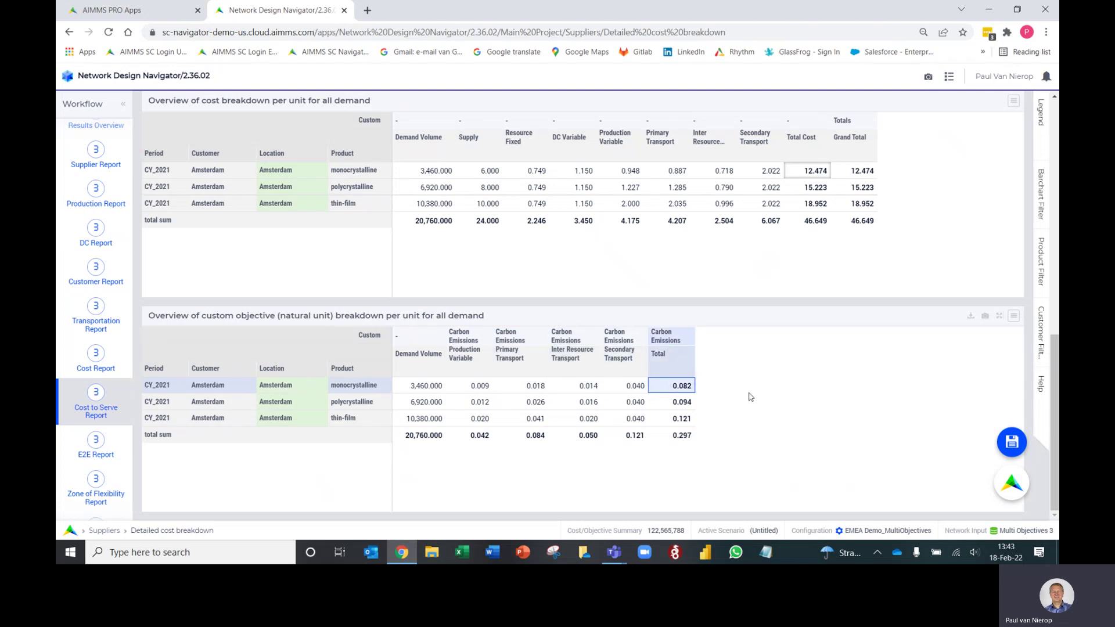